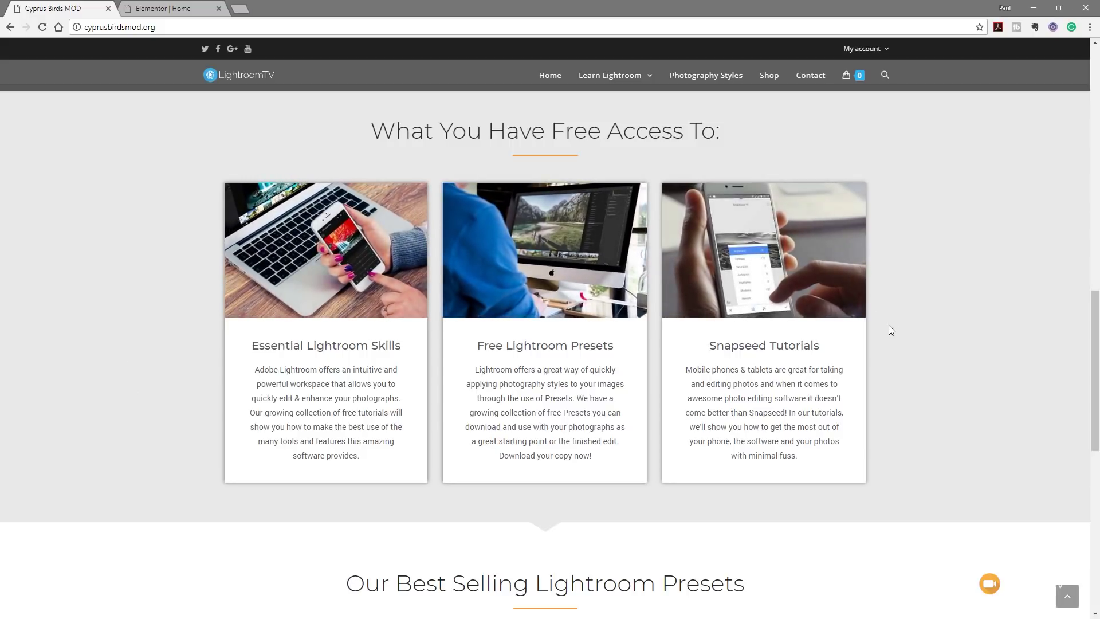
- Switch to the Elementor editor and review the skin, layout and image size options of the Snapseed Tutorials call to action
{"action": "key", "text": "ctrl+Tab"}
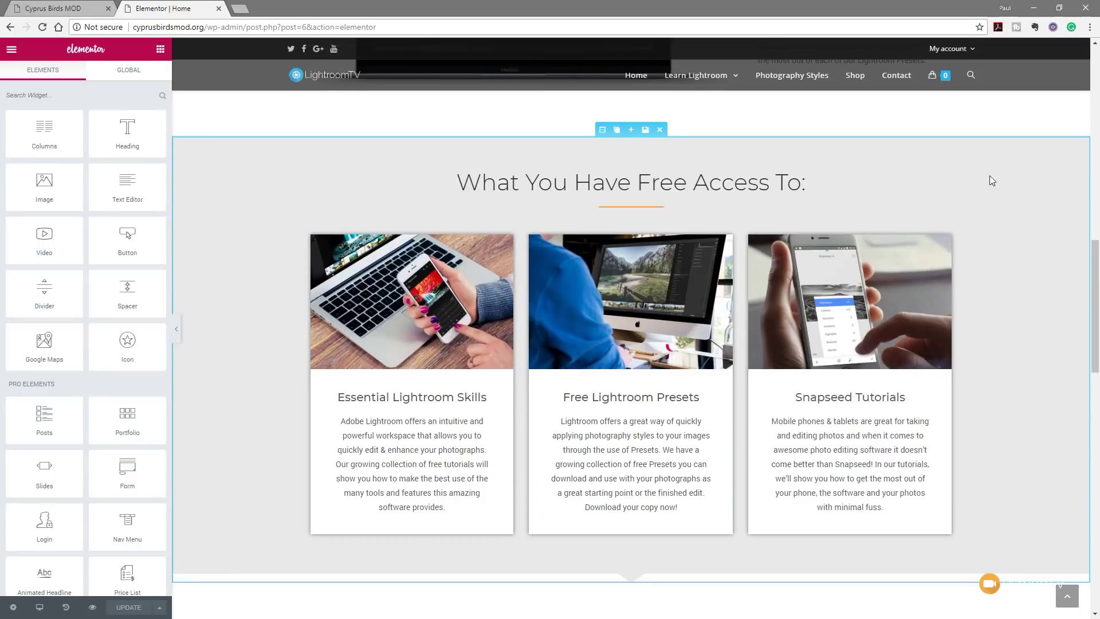
{"action": "left_click", "coordinate": [943, 242]}
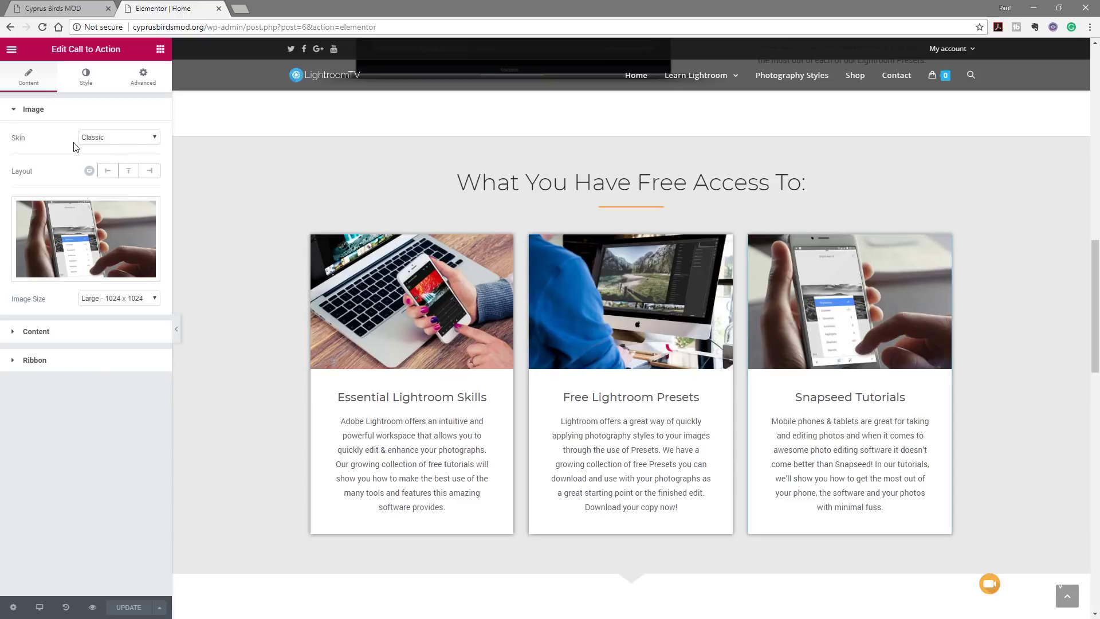
{"action": "left_click", "coordinate": [125, 138]}
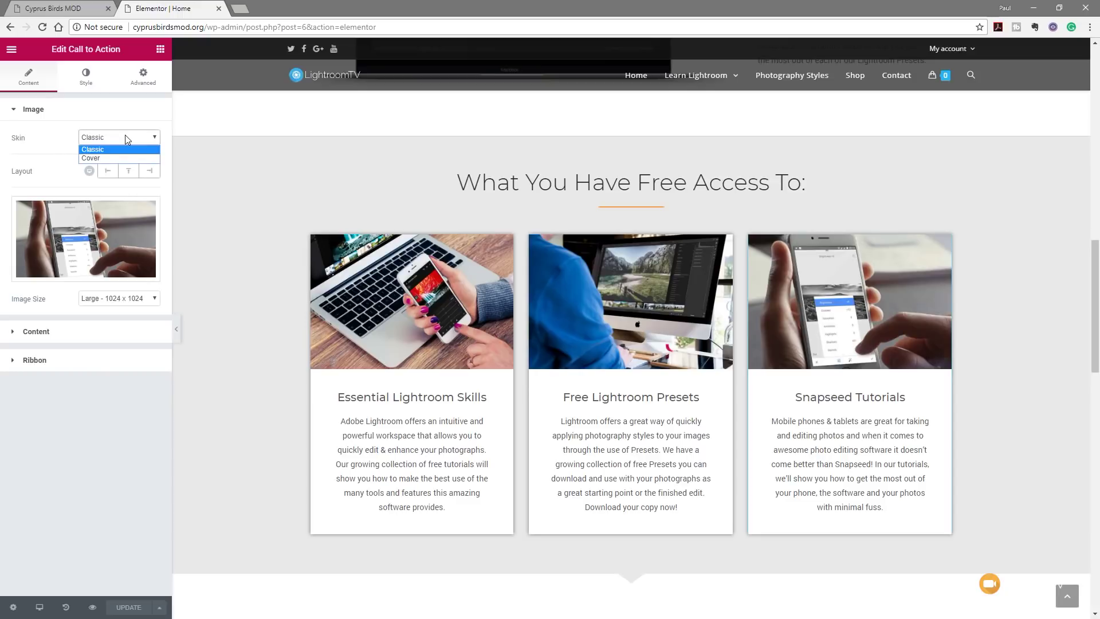
{"action": "left_click", "coordinate": [97, 407]}
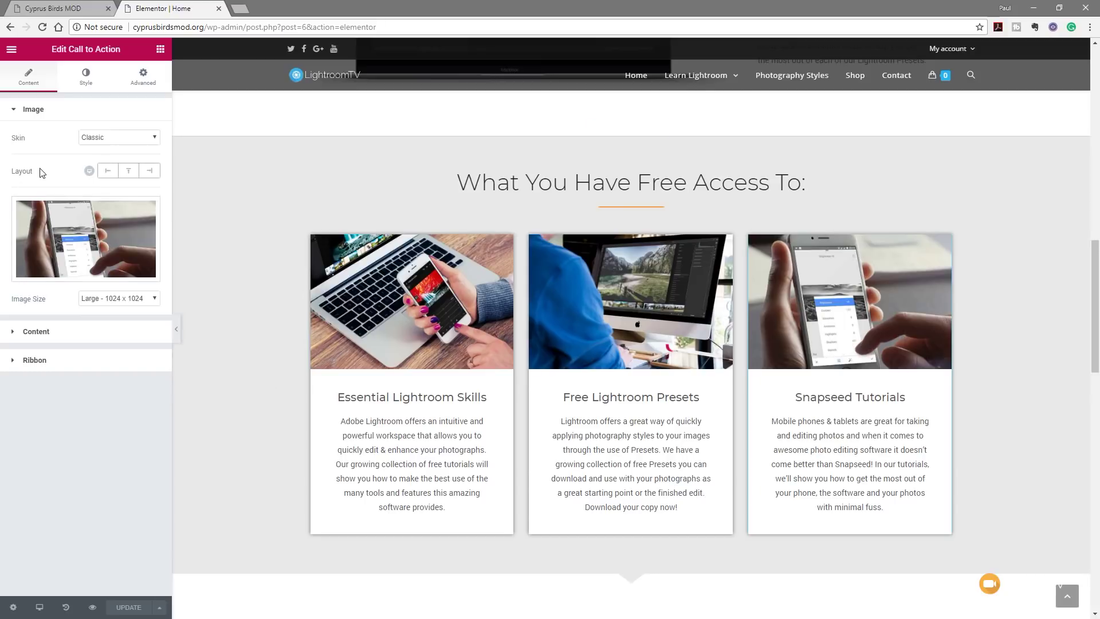
{"action": "mouse_move", "coordinate": [90, 174]}
{"action": "left_click", "coordinate": [93, 308]}
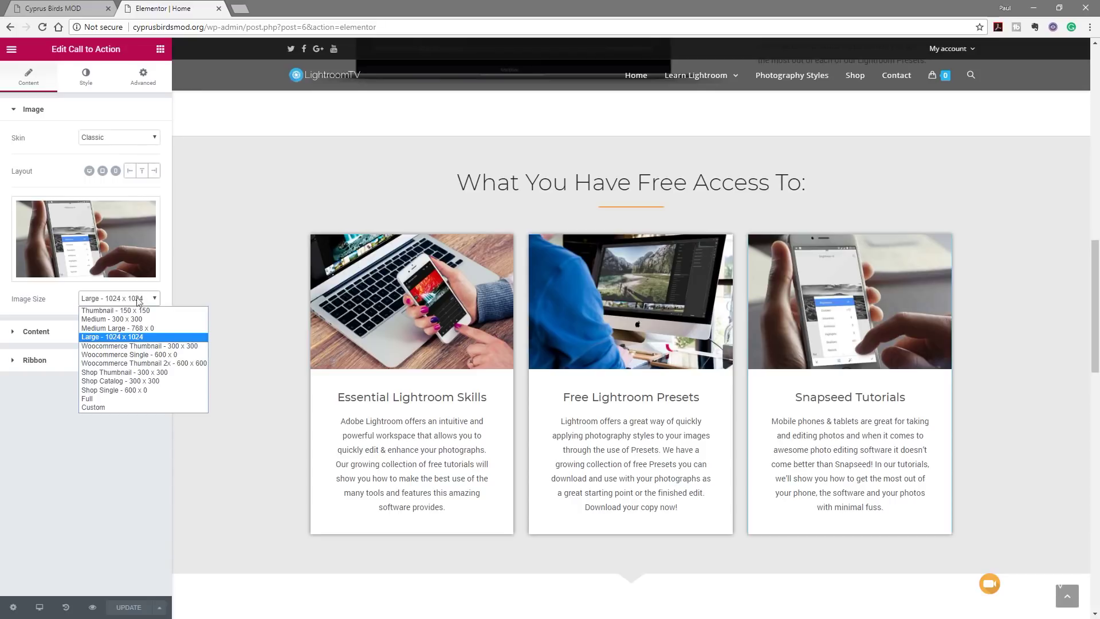
{"action": "left_click", "coordinate": [111, 477]}
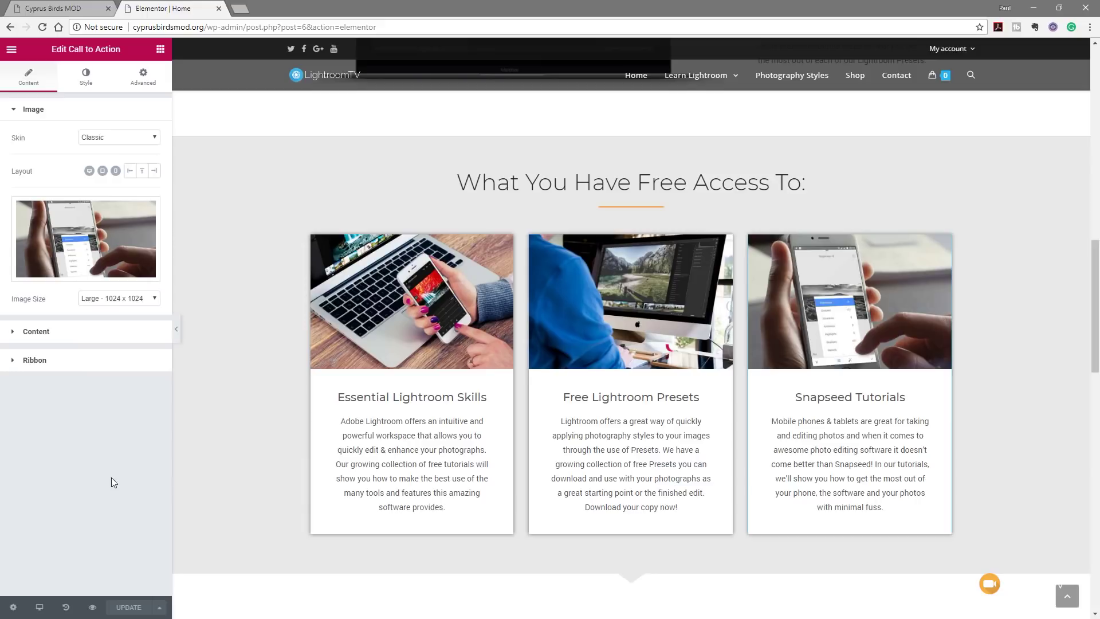
- Try a button reading "Click Here" on the Snapseed Tutorials card, and clear the button text again
{"action": "left_click", "coordinate": [49, 338]}
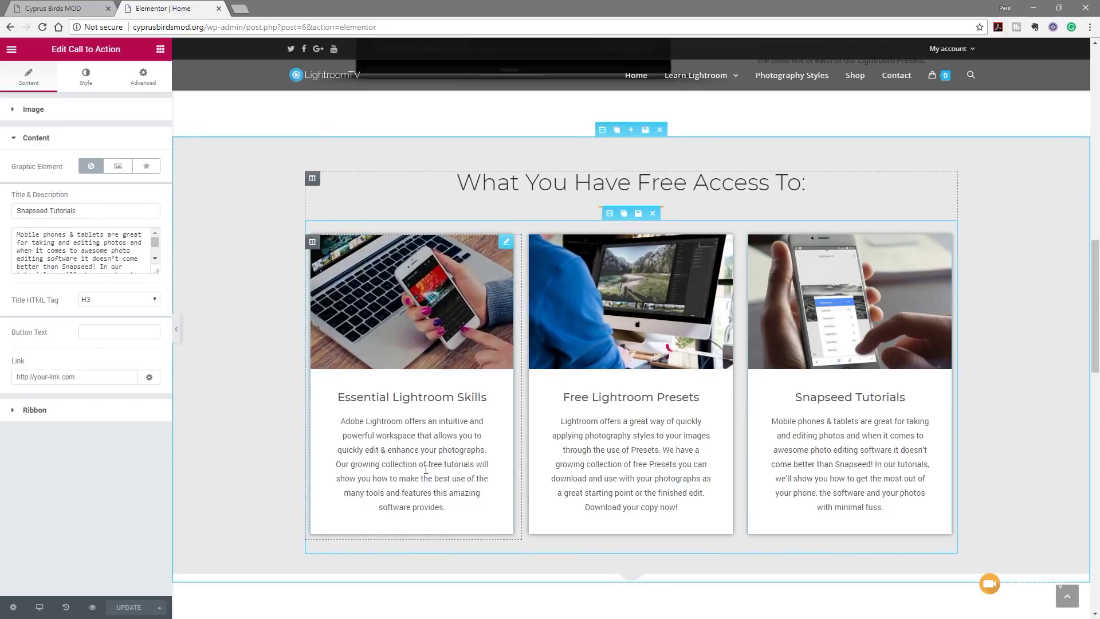
{"action": "left_click", "coordinate": [102, 327]}
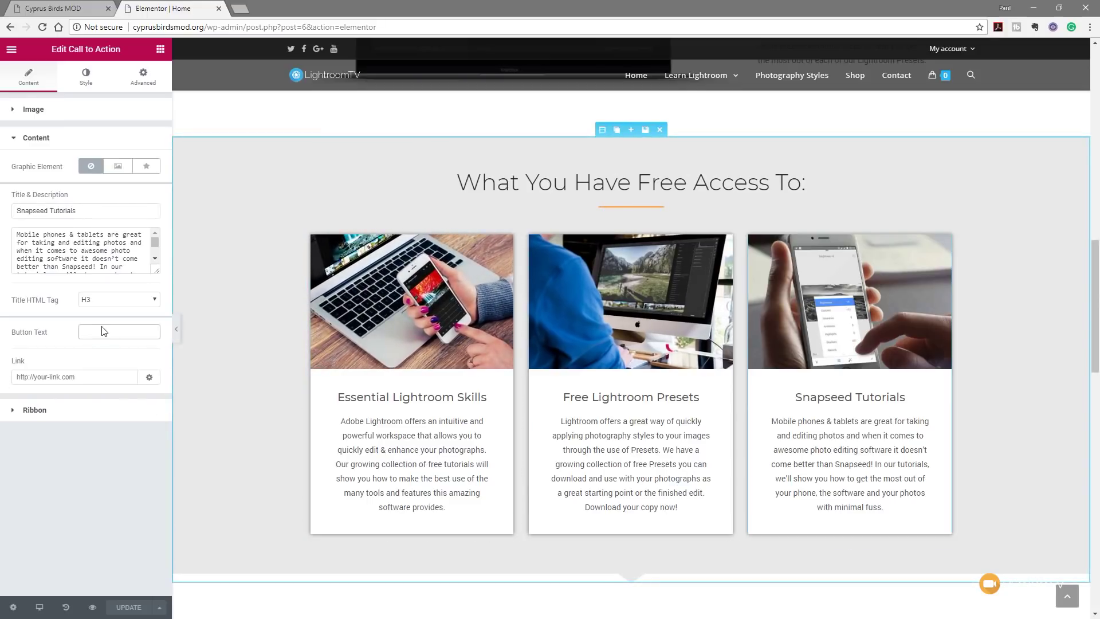
{"action": "type", "text": "#"}
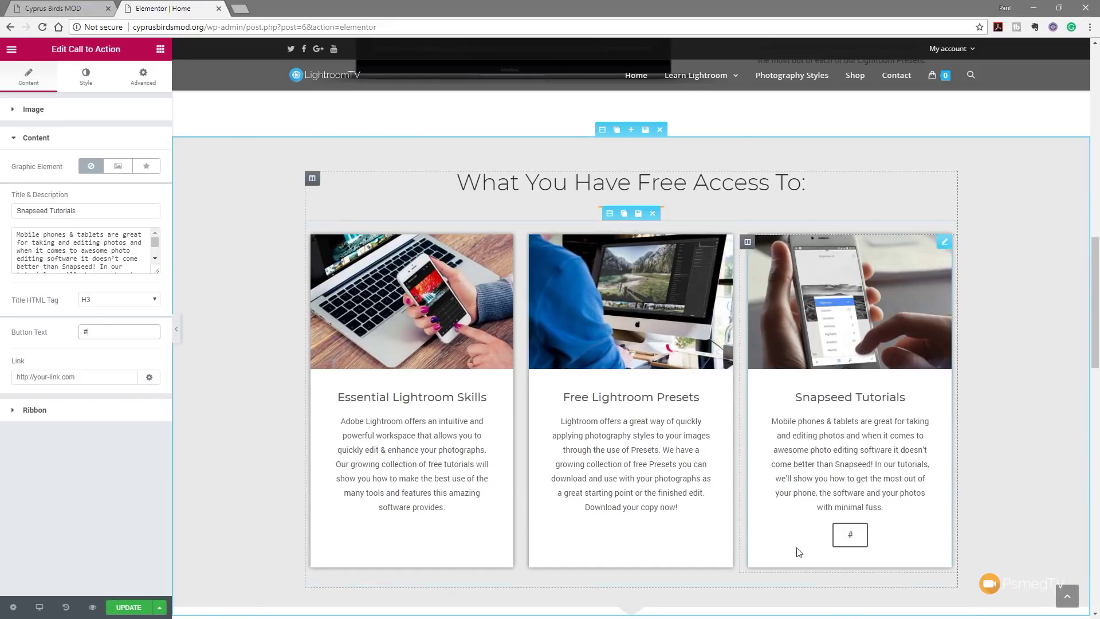
{"action": "left_click_drag", "start_coordinate": [97, 328], "coordinate": [56, 329]}
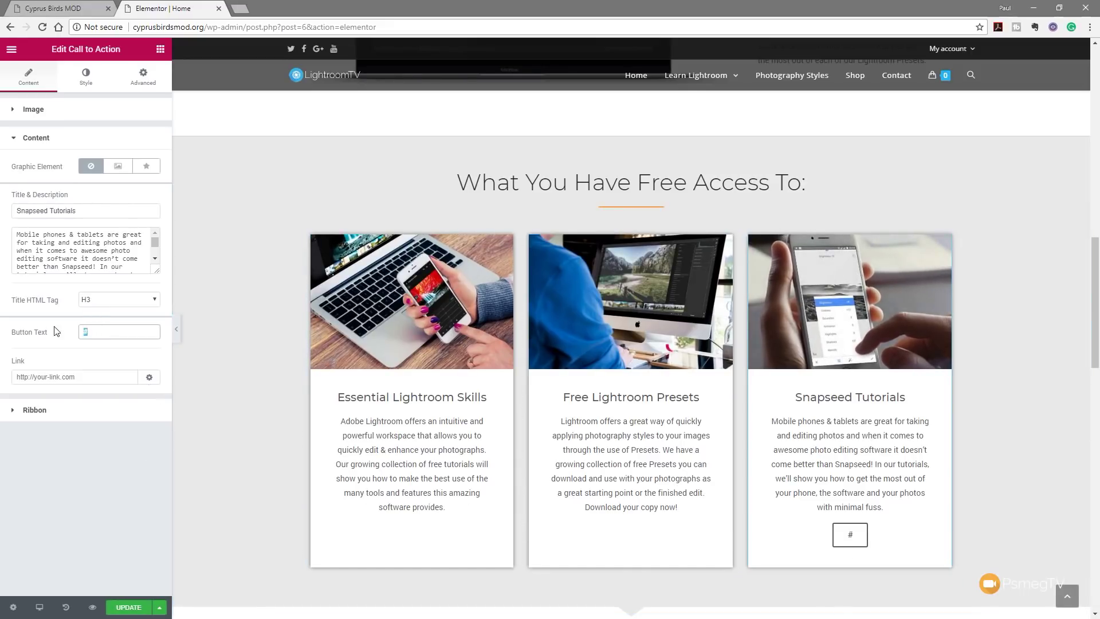
{"action": "type", "text": "Click Here"}
{"action": "left_click", "coordinate": [84, 376]}
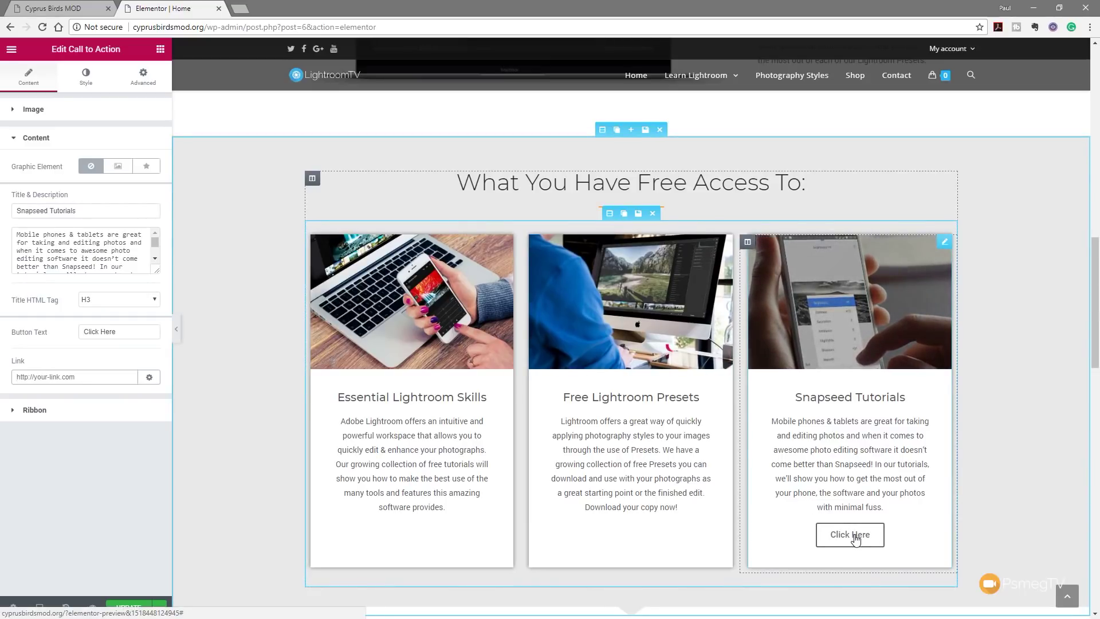
{"action": "left_click_drag", "start_coordinate": [118, 332], "coordinate": [47, 332]}
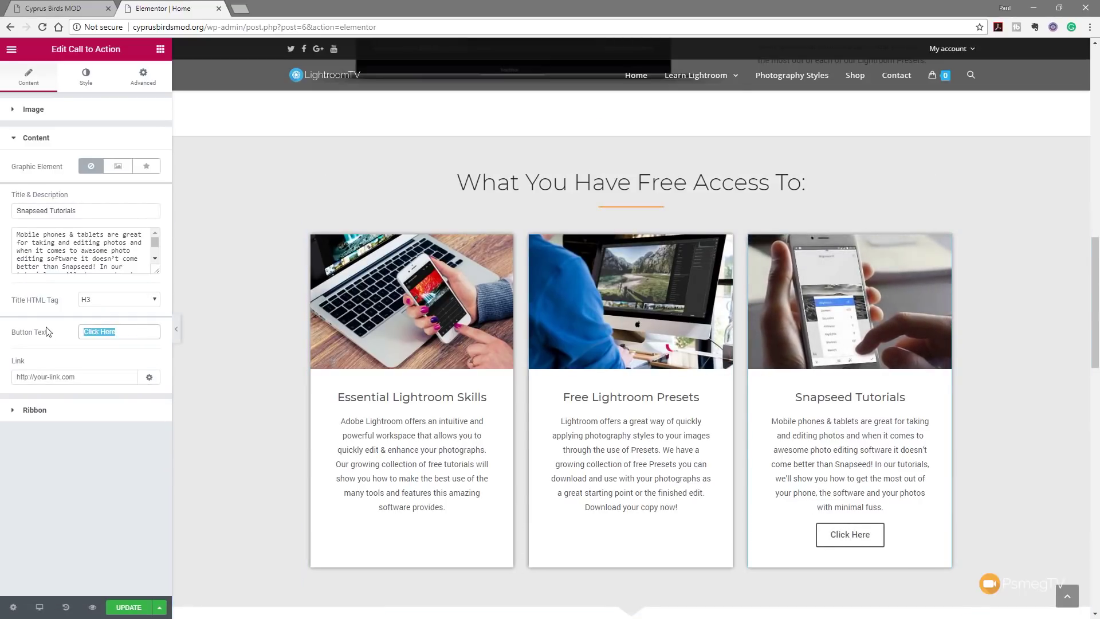
{"action": "key", "text": "BackSpace"}
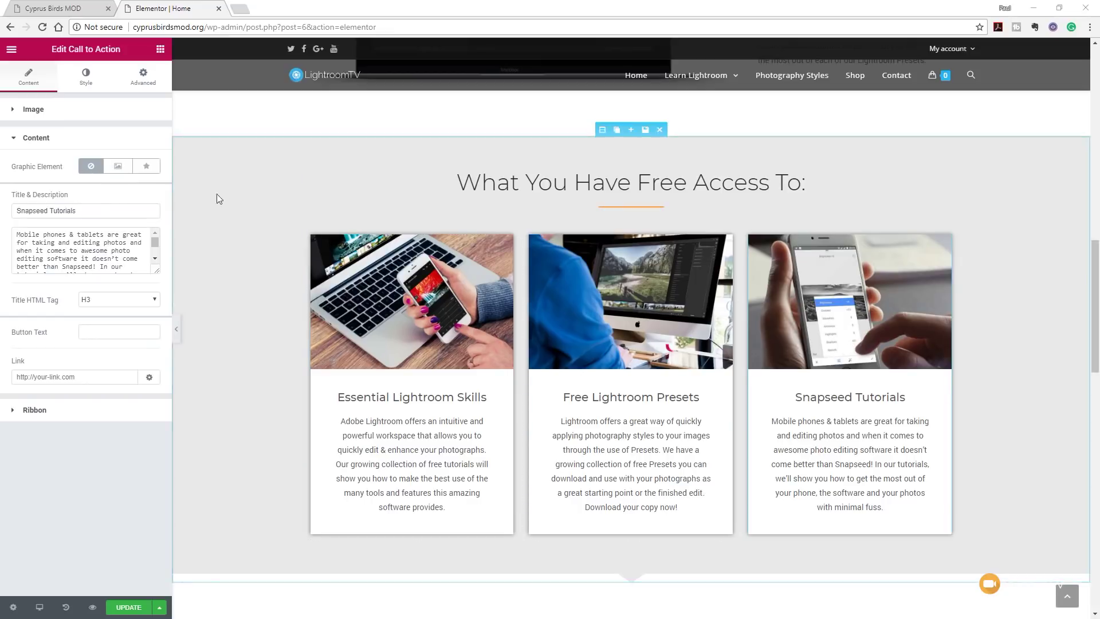
- Insert the black-and-white photo of a man in glasses as the card's graphic element, sized Medium Large - 768 x 0
{"action": "left_click", "coordinate": [119, 167]}
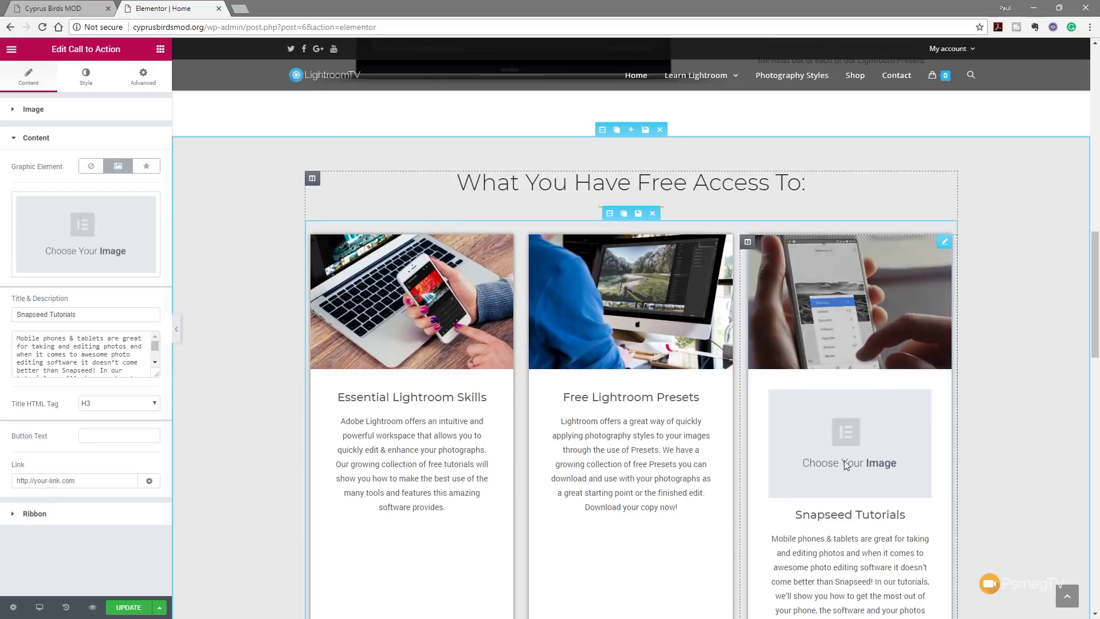
{"action": "scroll", "coordinate": [853, 437], "scroll_direction": "down", "scroll_amount": 3}
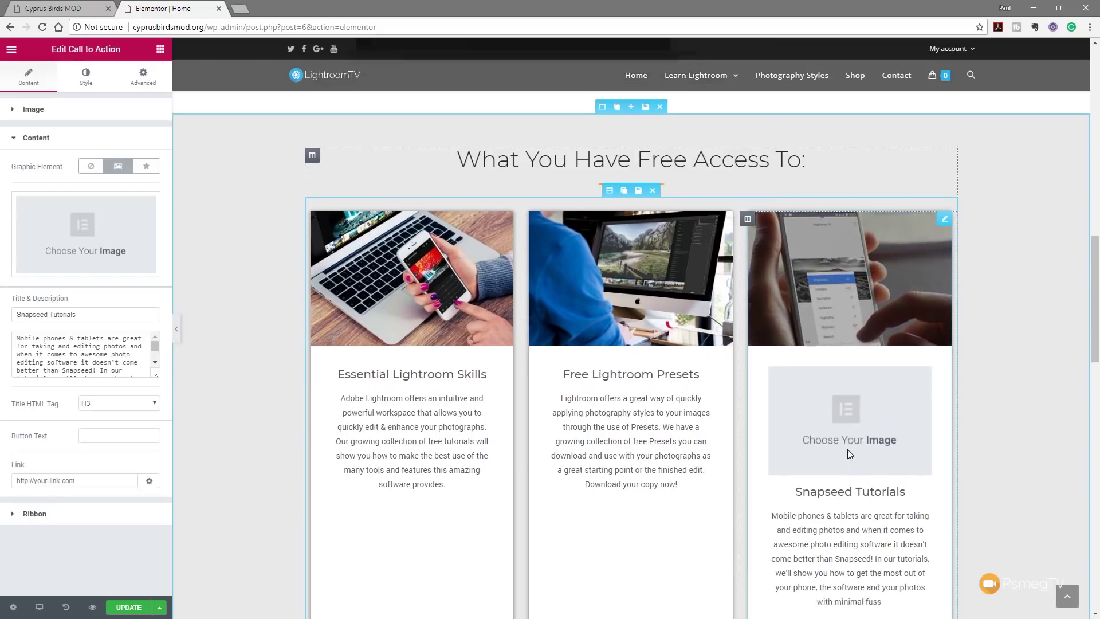
{"action": "left_click", "coordinate": [63, 223]}
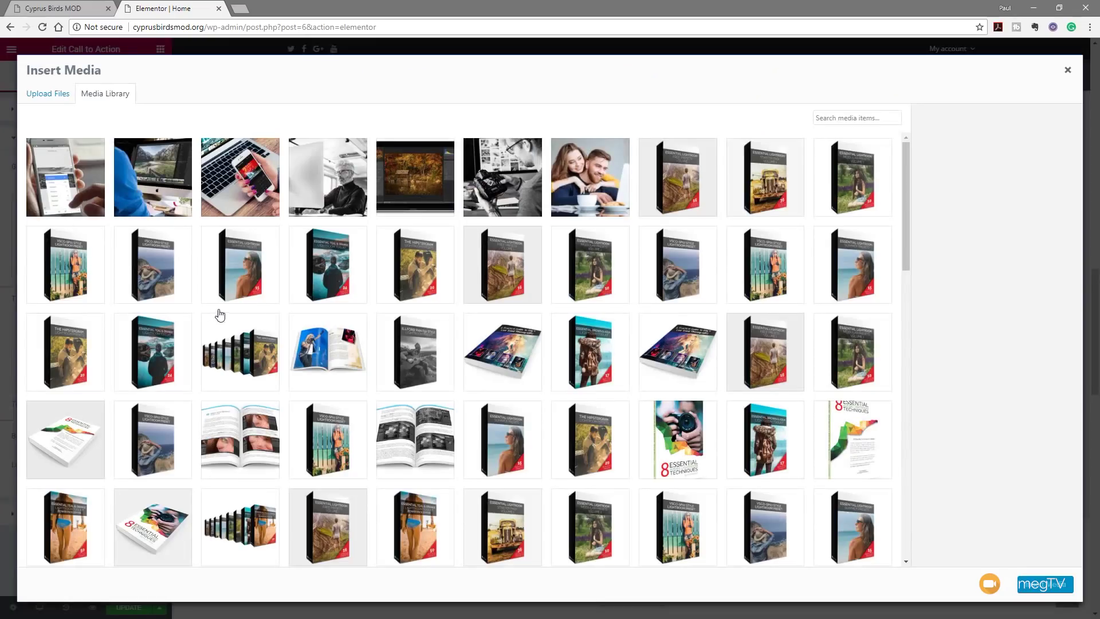
{"action": "left_click", "coordinate": [335, 161]}
{"action": "left_click", "coordinate": [1046, 582]}
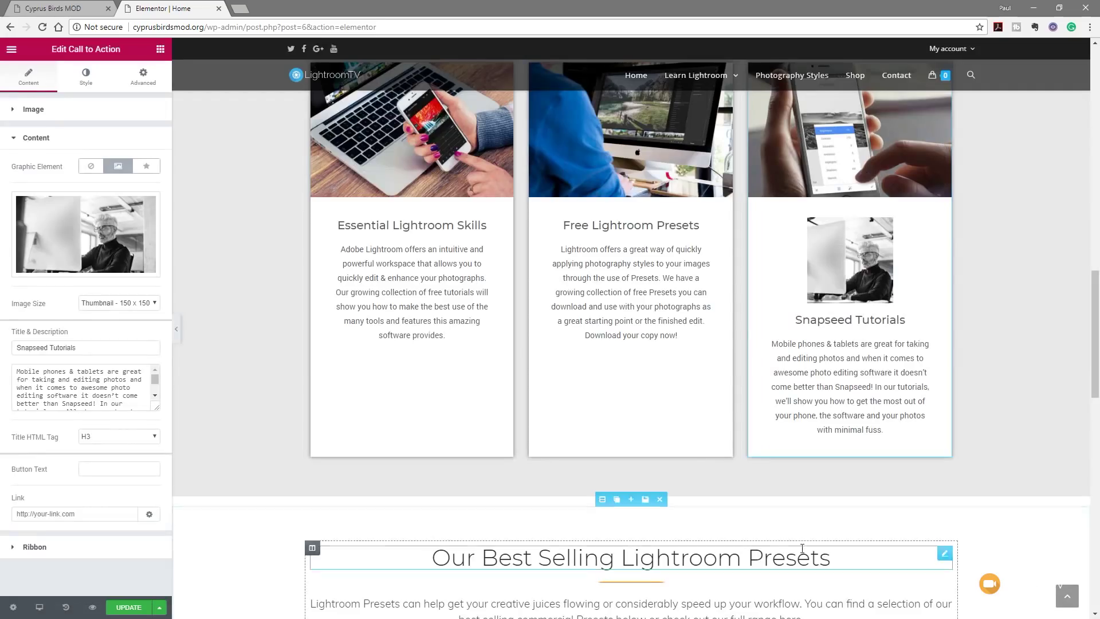
{"action": "left_click", "coordinate": [136, 303]}
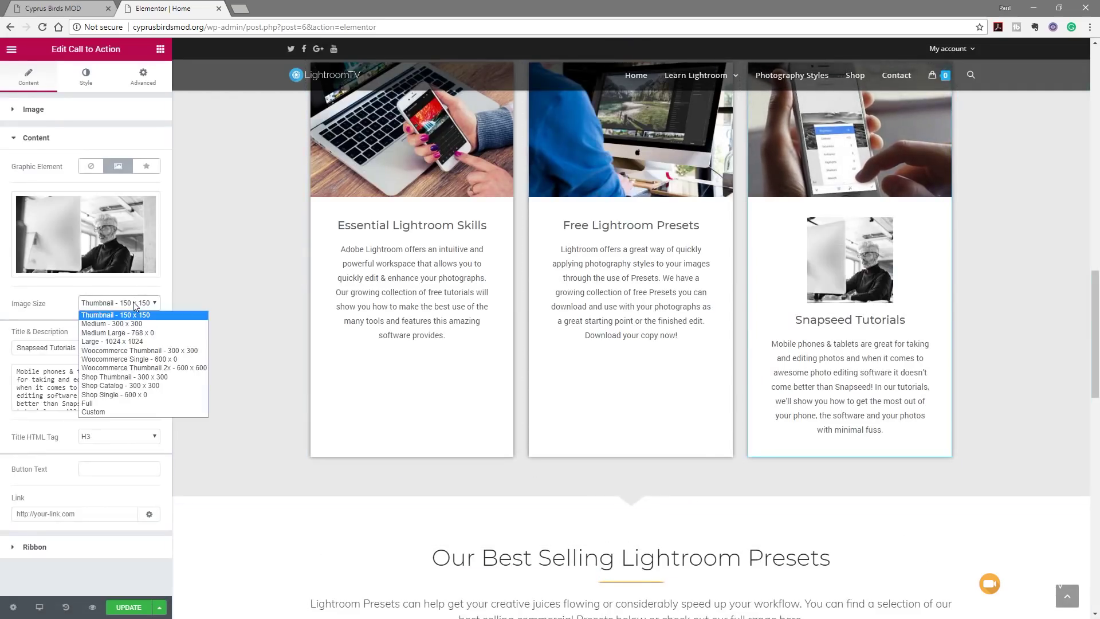
{"action": "left_click", "coordinate": [131, 332]}
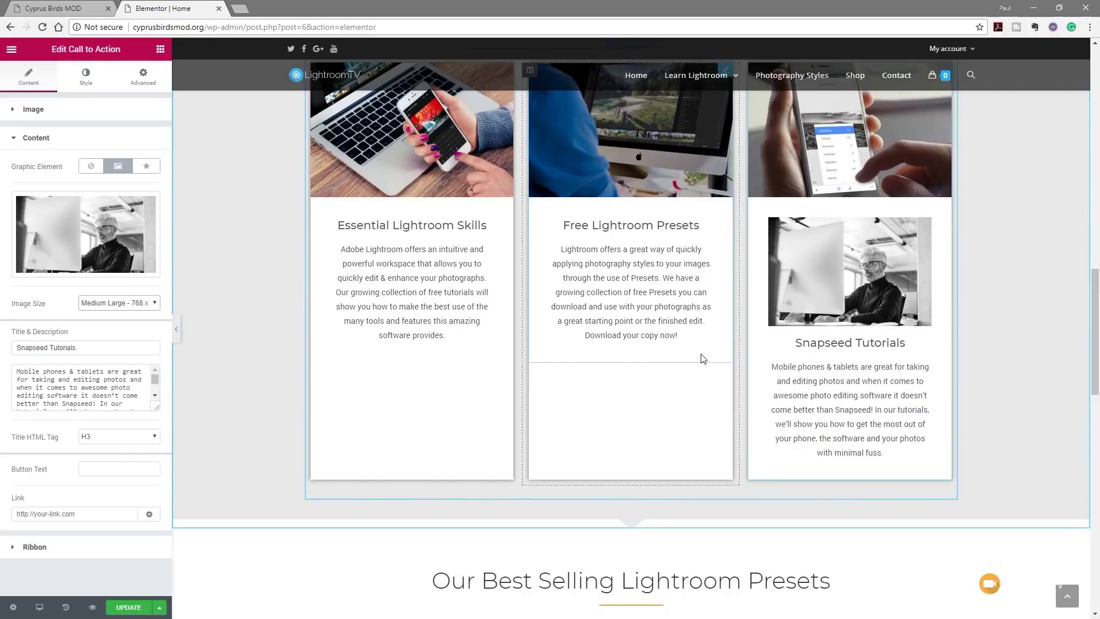
- Try a star icon as the card's graphic element, and set the graphic element back to none
{"action": "left_click", "coordinate": [148, 168]}
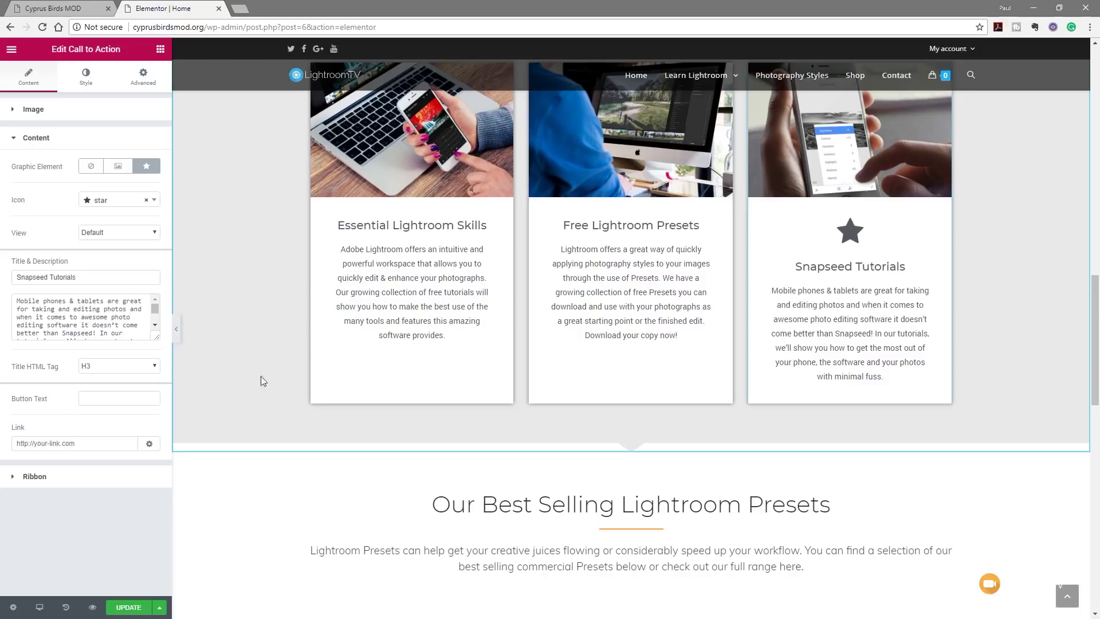
{"action": "scroll", "coordinate": [290, 391], "scroll_direction": "up", "scroll_amount": 1}
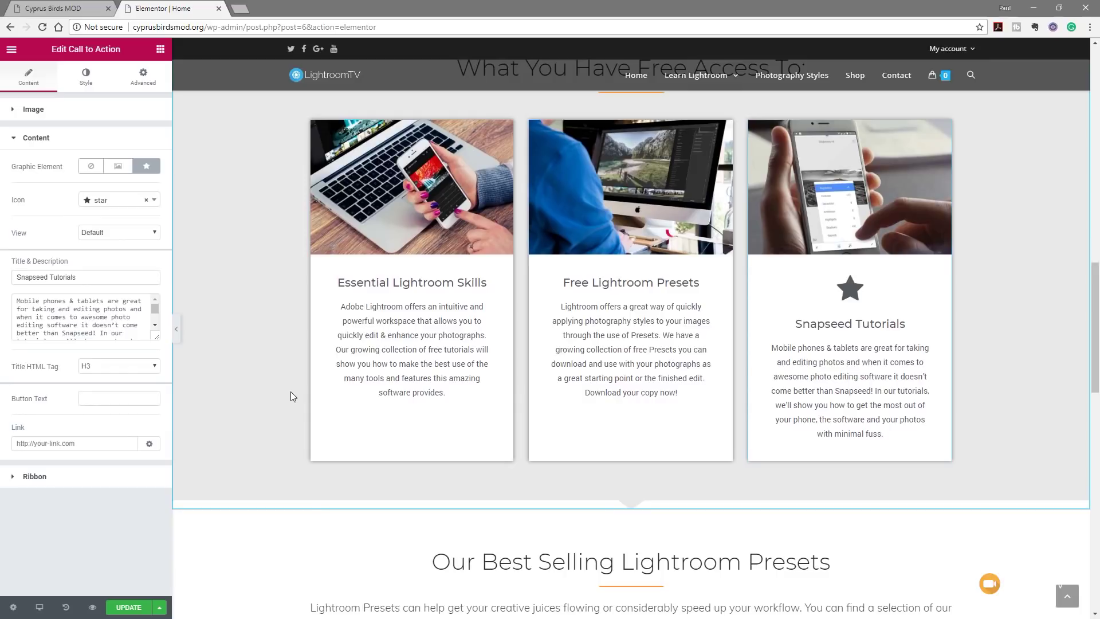
{"action": "left_click", "coordinate": [92, 167]}
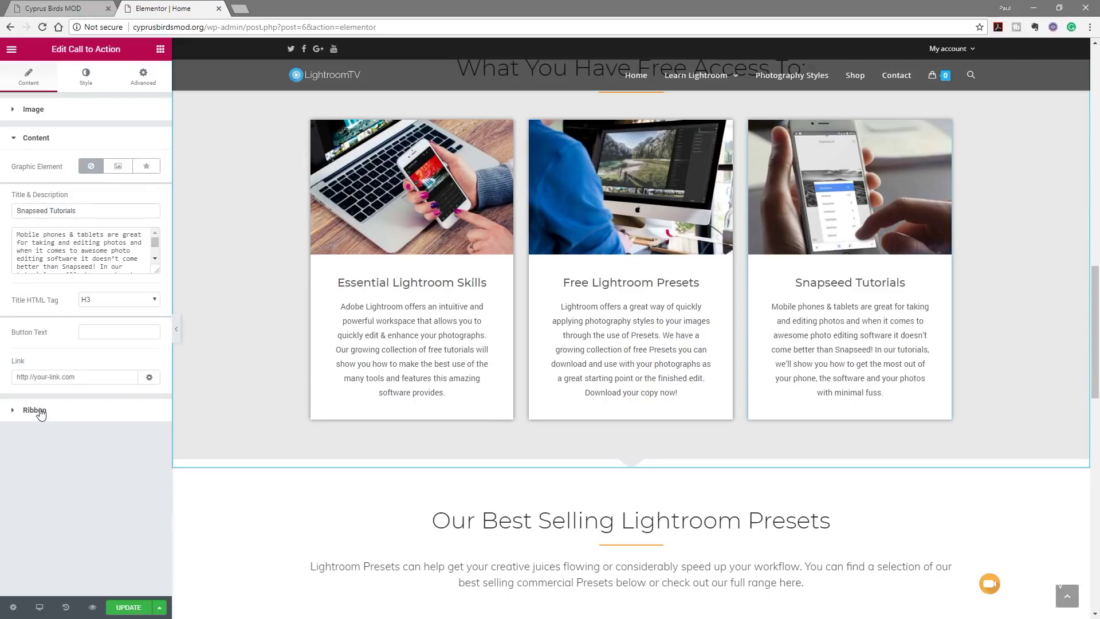
- Add a ribbon titled "UPDATED" to the Snapseed Tutorials card, trying the left position and settling on the right
{"action": "left_click", "coordinate": [35, 410]}
{"action": "scroll", "coordinate": [373, 309], "scroll_direction": "up", "scroll_amount": 1}
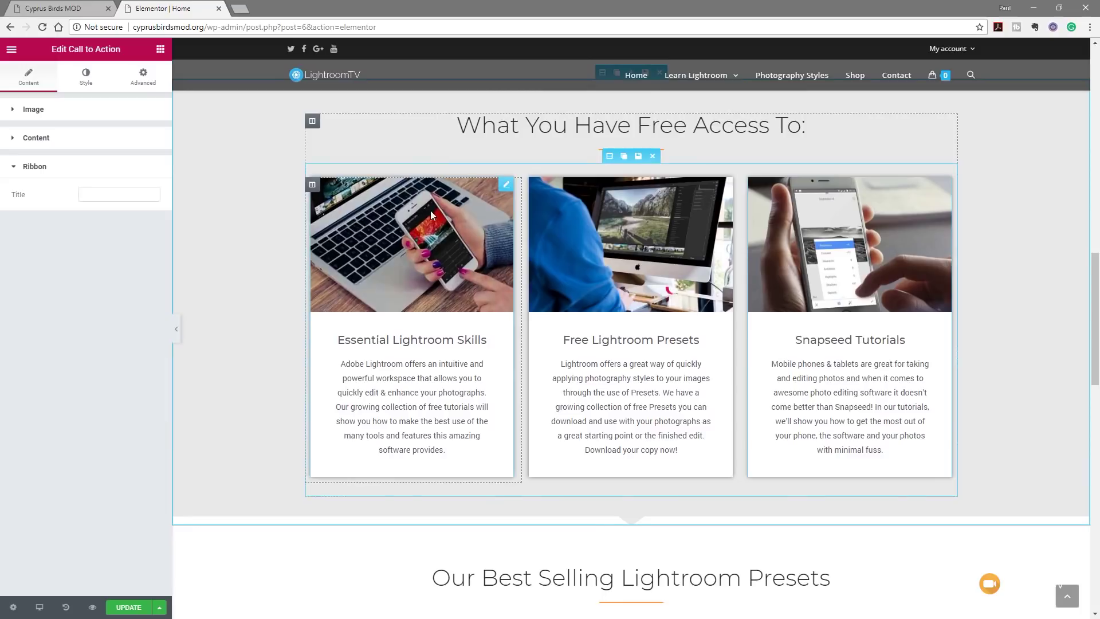
{"action": "left_click", "coordinate": [112, 196]}
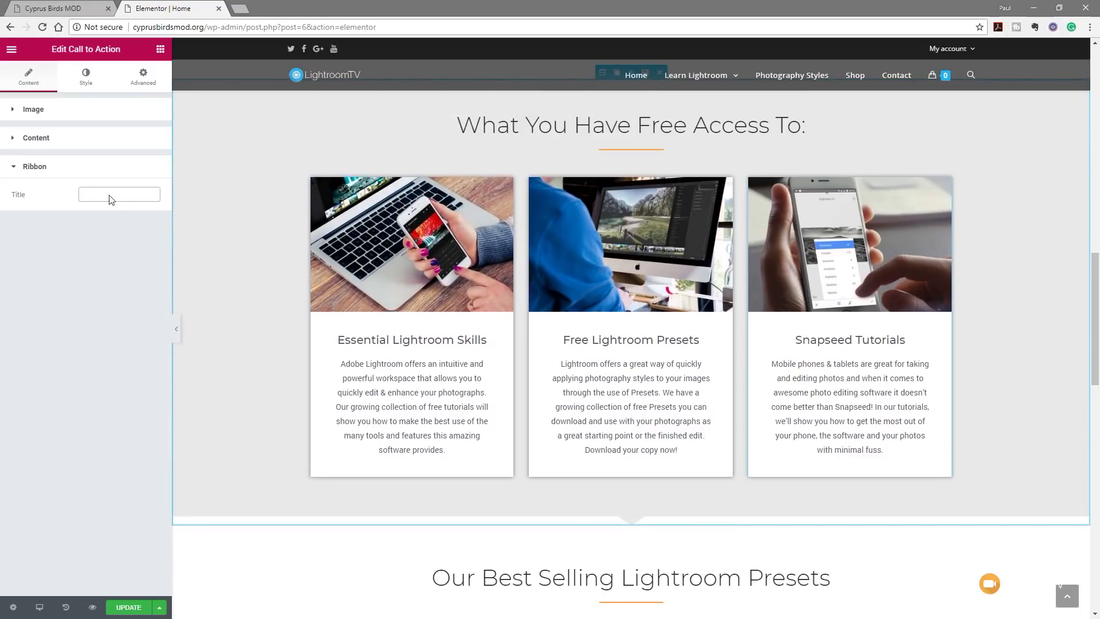
{"action": "type", "text": "UPDATED"}
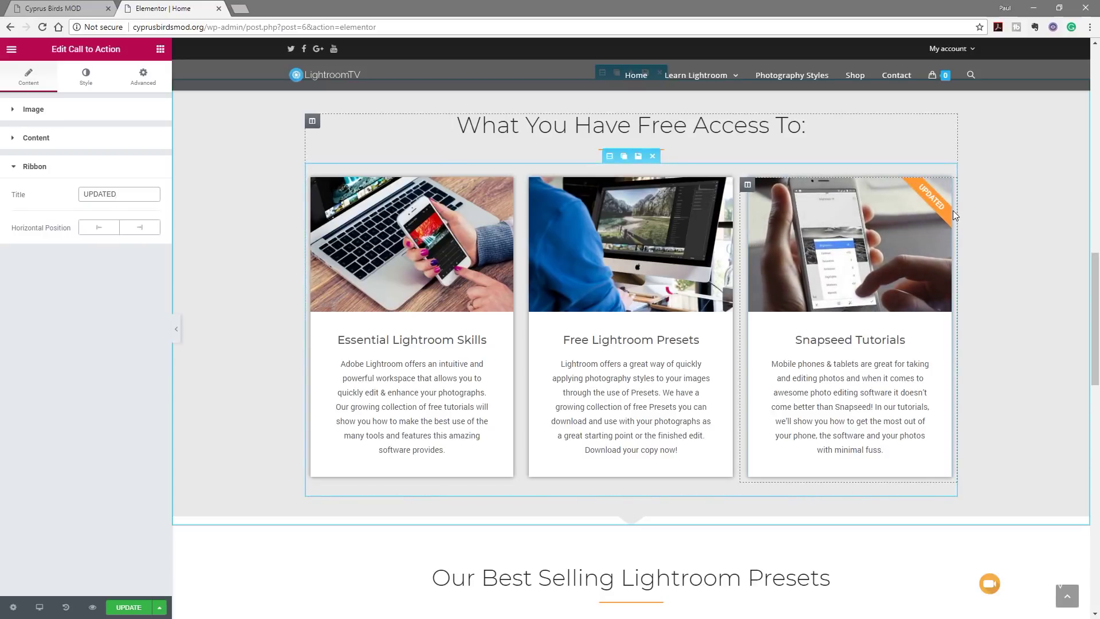
{"action": "left_click", "coordinate": [98, 229]}
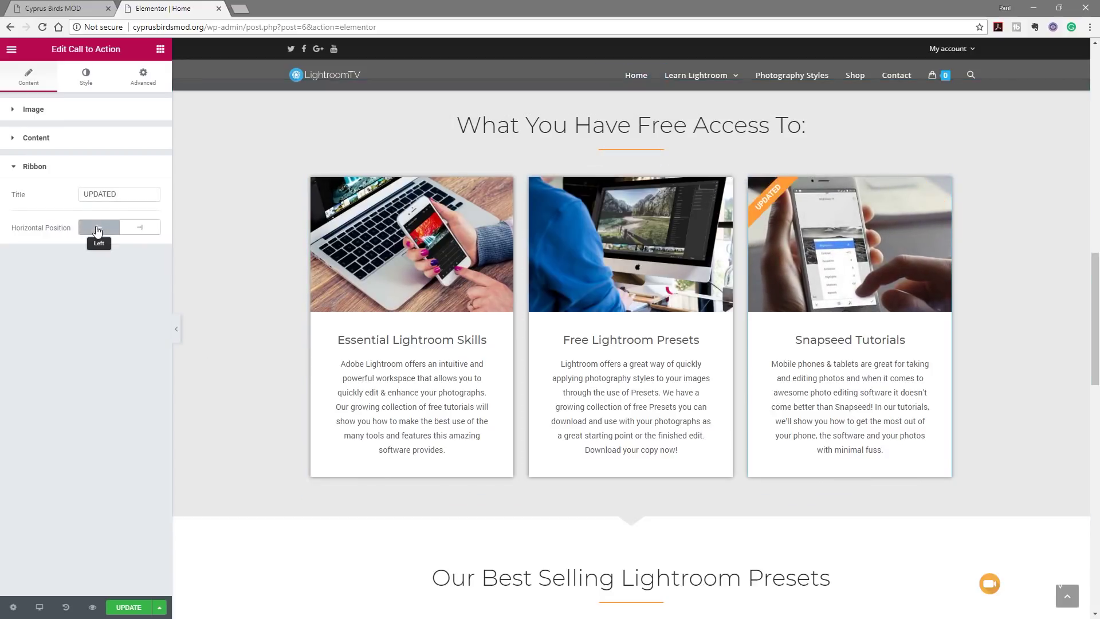
{"action": "left_click", "coordinate": [139, 227]}
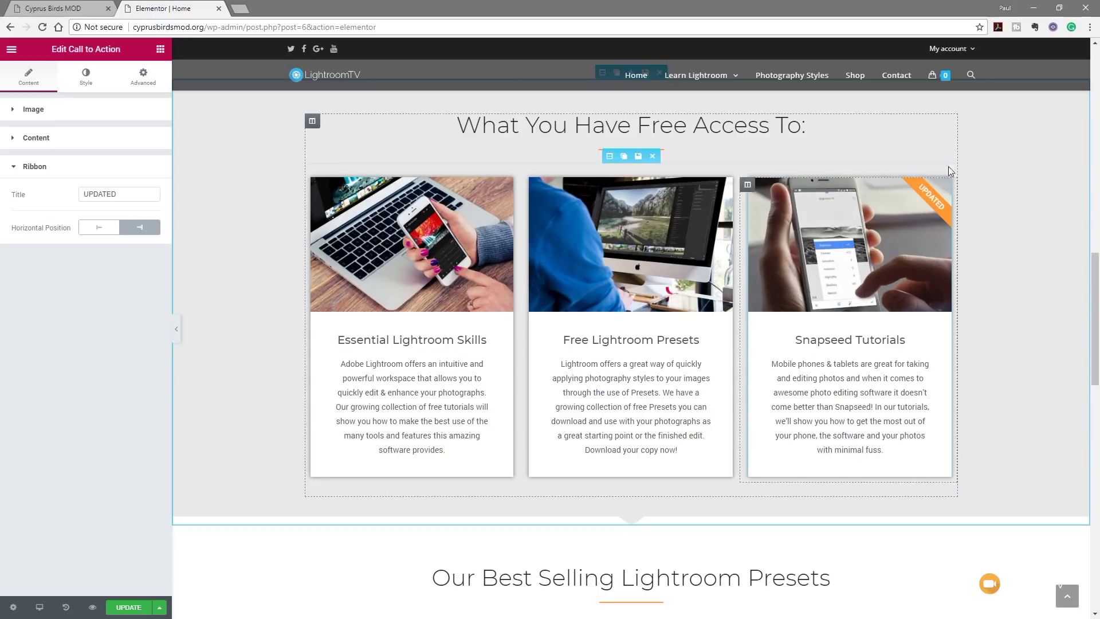
- Try left and right alignment for the card's text in the style settings, and return it to center
{"action": "left_click", "coordinate": [87, 83]}
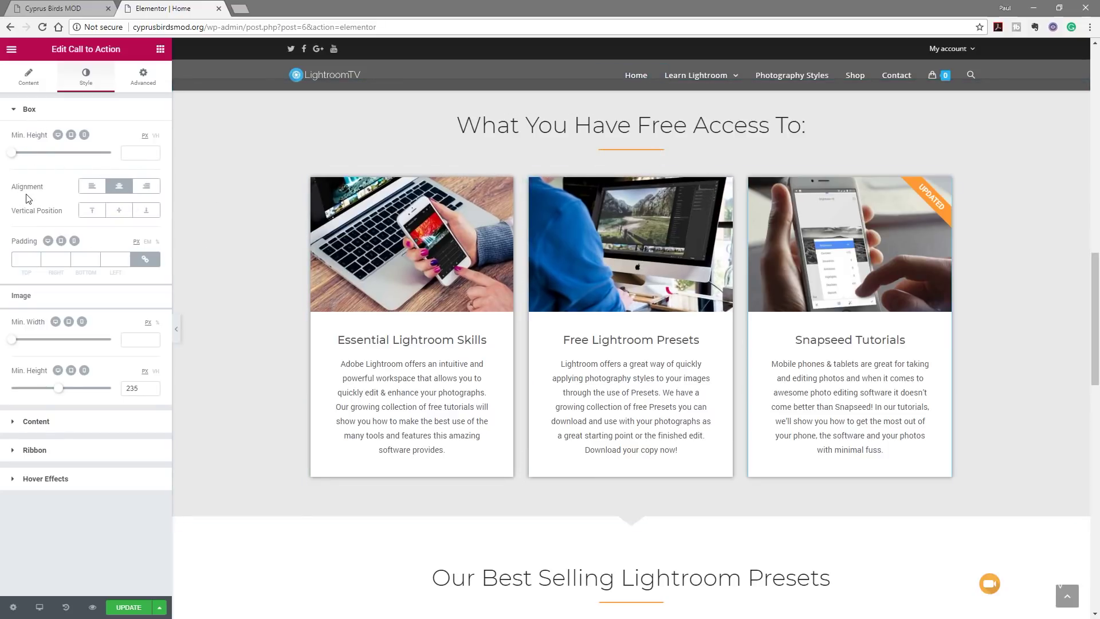
{"action": "left_click", "coordinate": [92, 186]}
{"action": "left_click", "coordinate": [146, 186]}
{"action": "left_click", "coordinate": [119, 186]}
- Try a box padding of 0 on all sides of the card, and clear the padding value
{"action": "left_click", "coordinate": [25, 262]}
{"action": "type", "text": "0"}
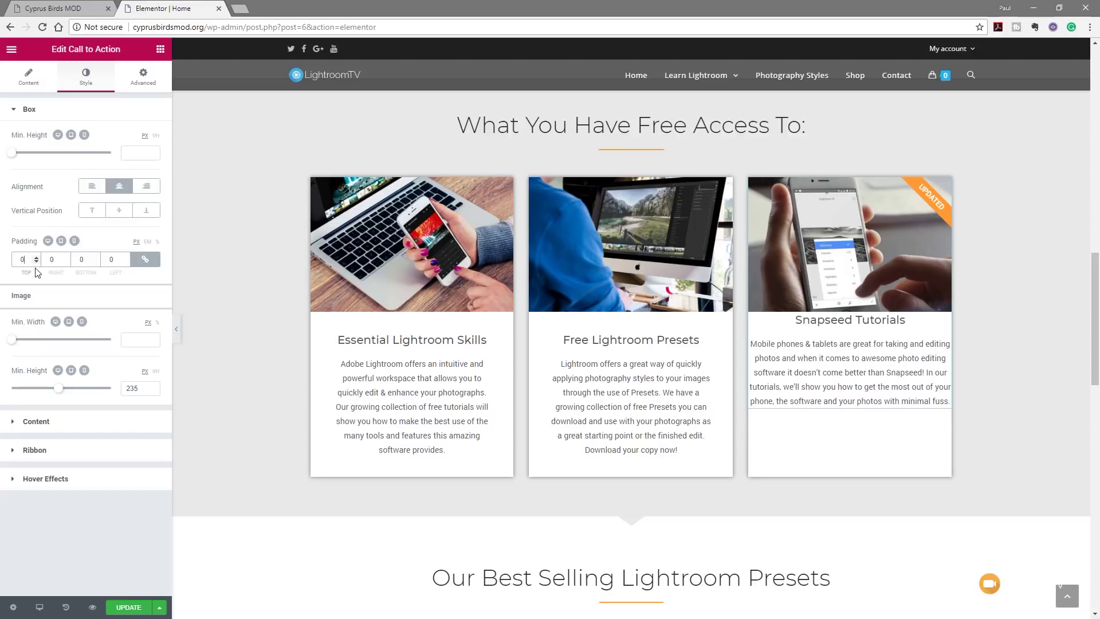
{"action": "left_click_drag", "start_coordinate": [26, 260], "coordinate": [15, 261]}
{"action": "key", "text": "BackSpace"}
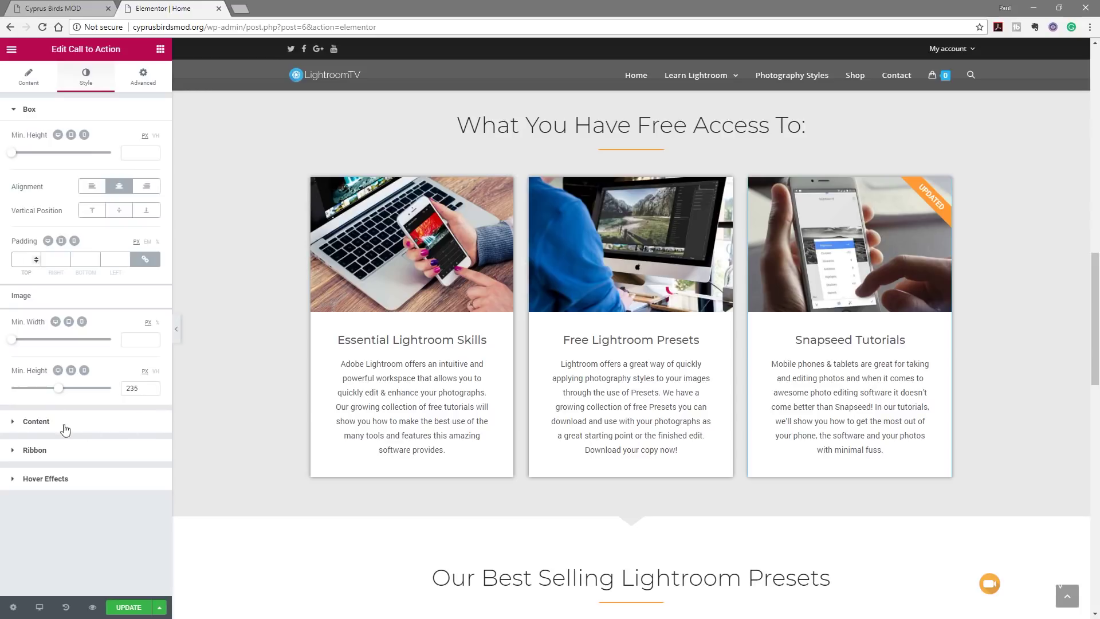
- Set the card content's normal background color to green #61ce70 and lower its opacity to a pale tint
{"action": "left_click", "coordinate": [36, 422]}
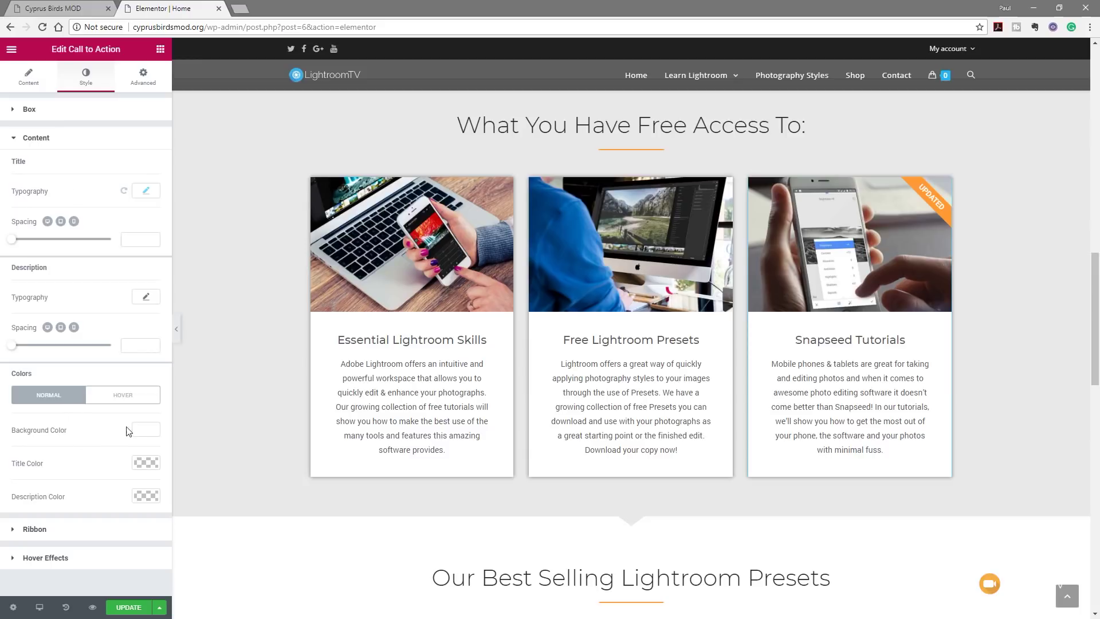
{"action": "left_click", "coordinate": [147, 430]}
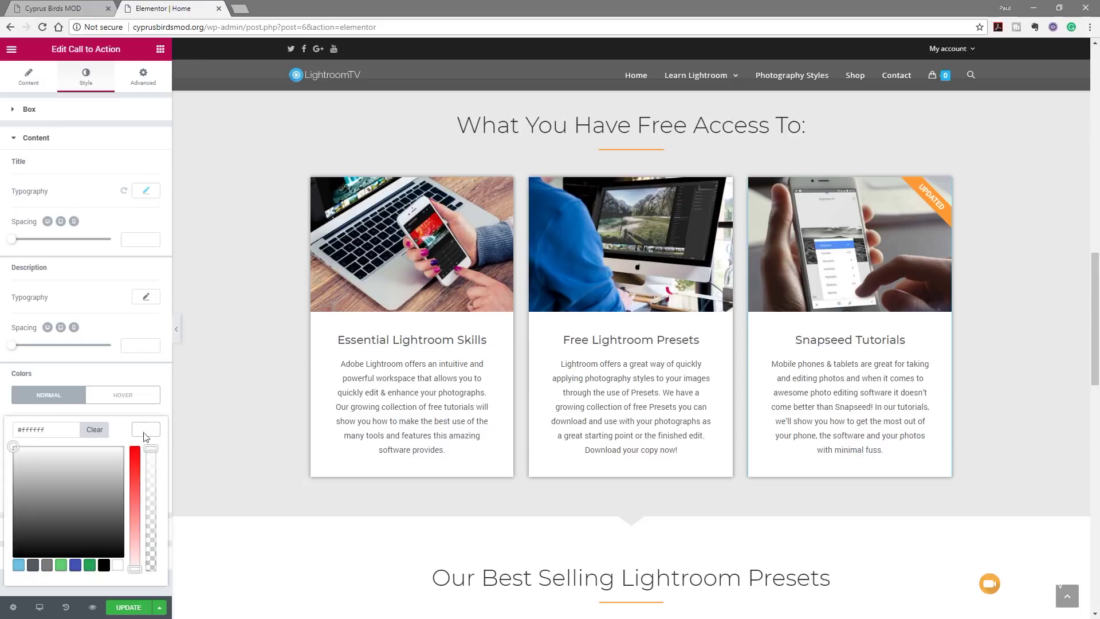
{"action": "left_click", "coordinate": [60, 565]}
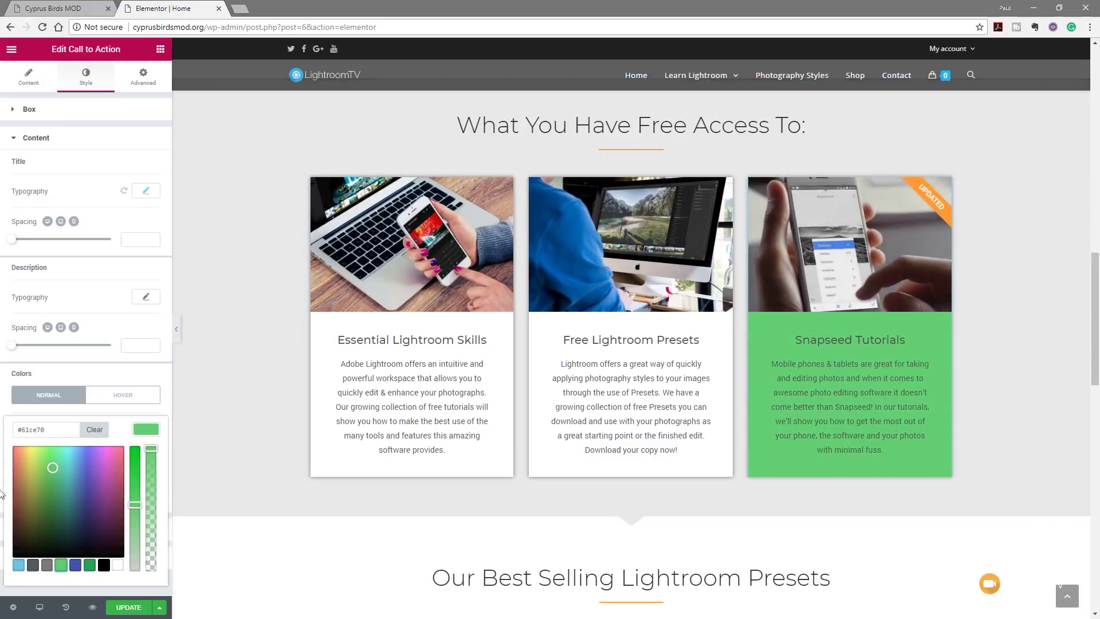
{"action": "left_click_drag", "start_coordinate": [151, 465], "coordinate": [151, 543]}
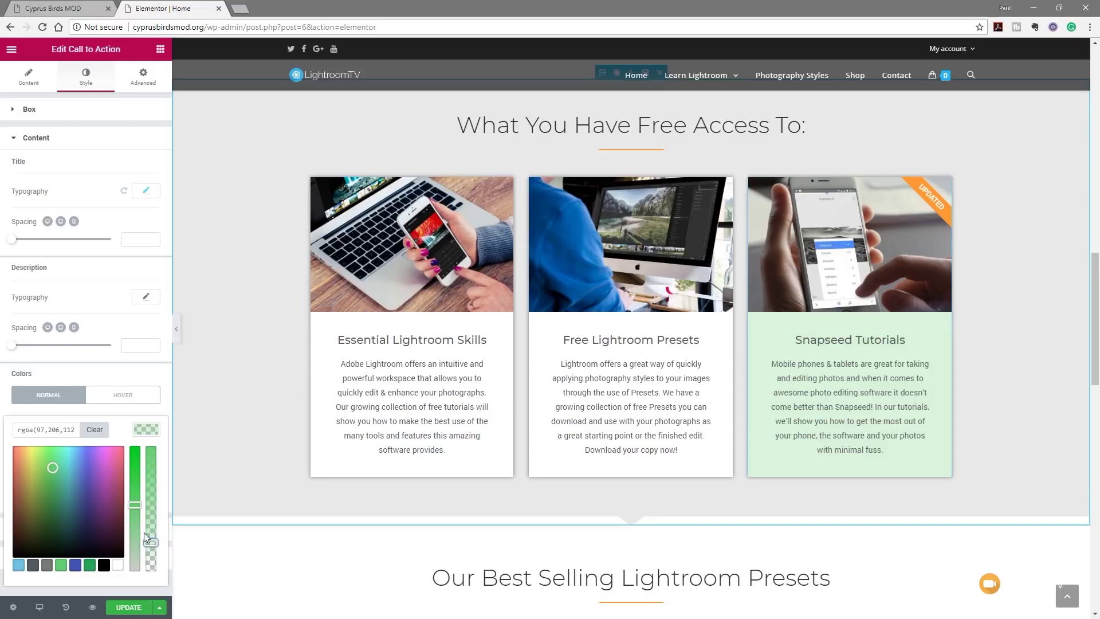
{"action": "left_click", "coordinate": [120, 378]}
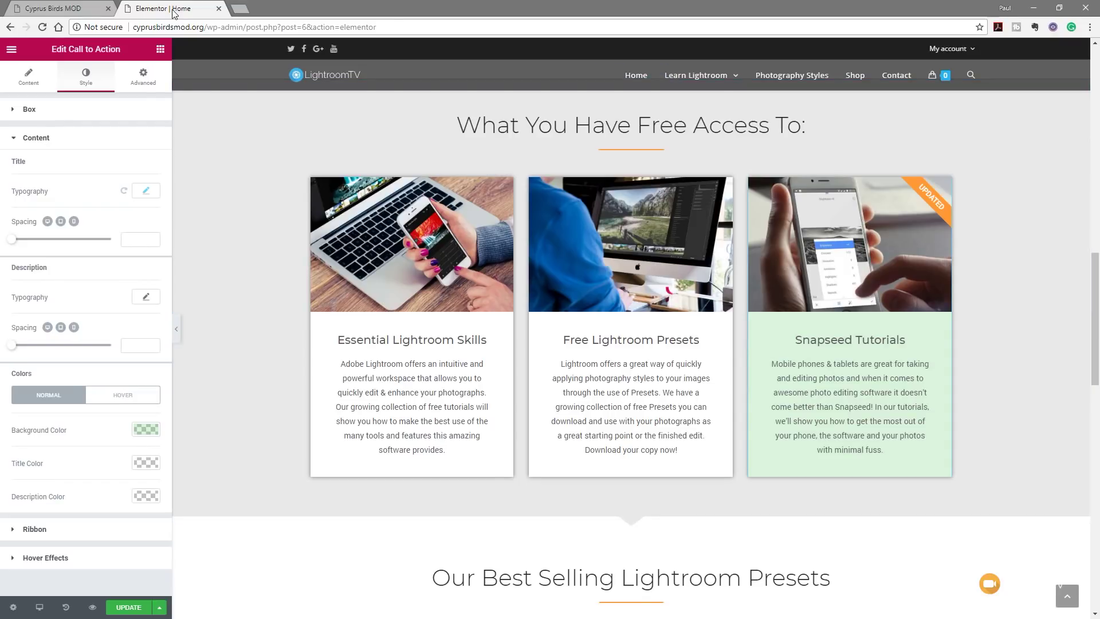
- Save the page, and clear the content background color of the Snapseed Tutorials card
{"action": "key", "text": "ctrl+s"}
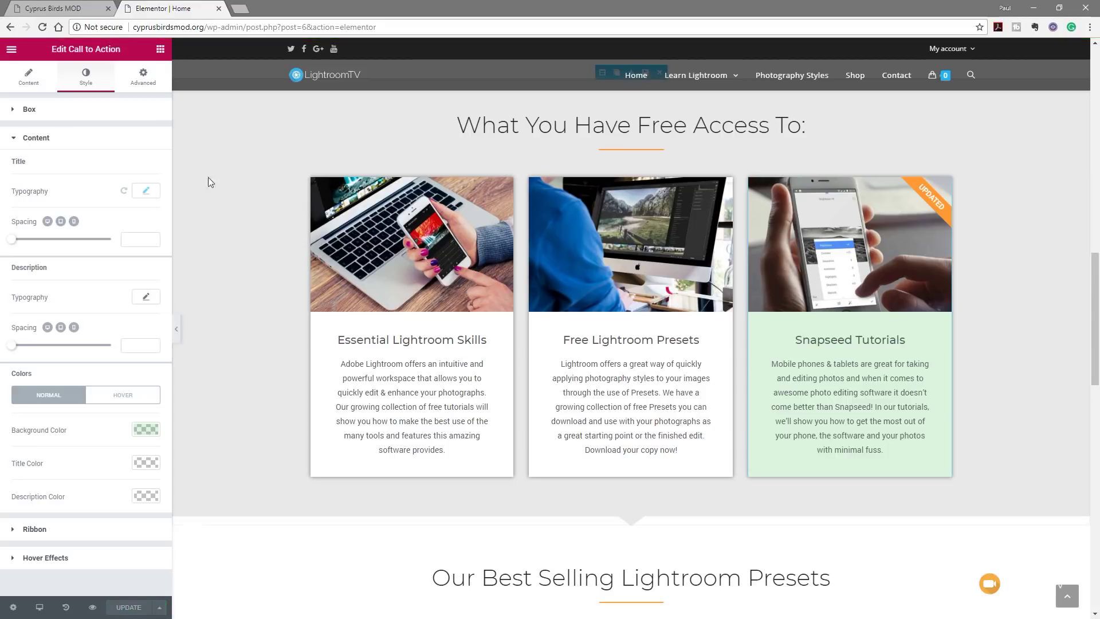
{"action": "left_click", "coordinate": [146, 429]}
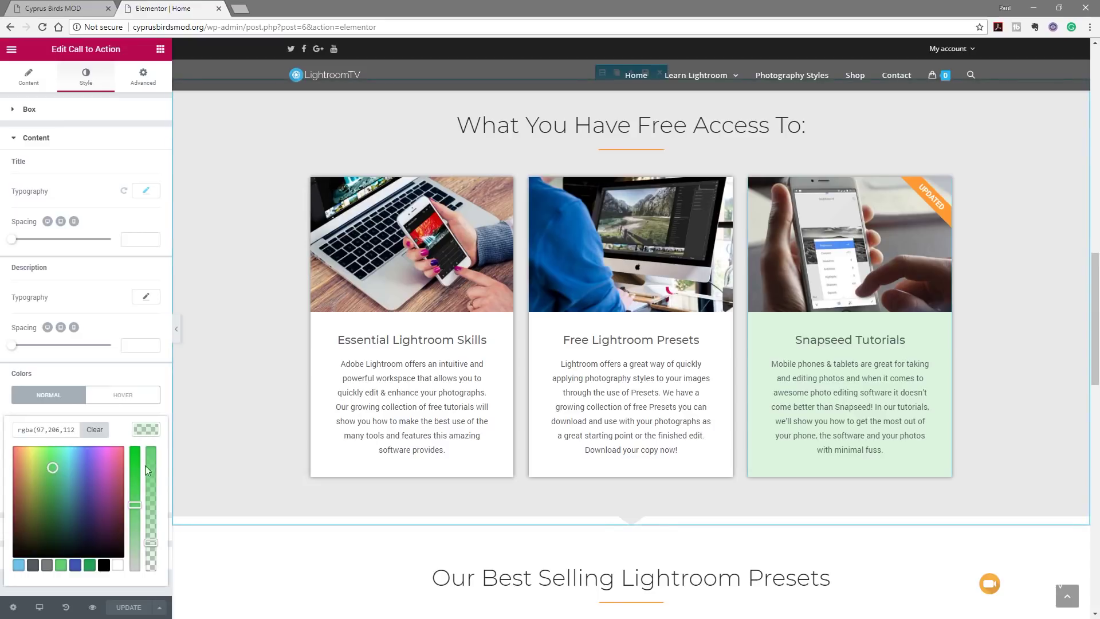
{"action": "left_click", "coordinate": [95, 429]}
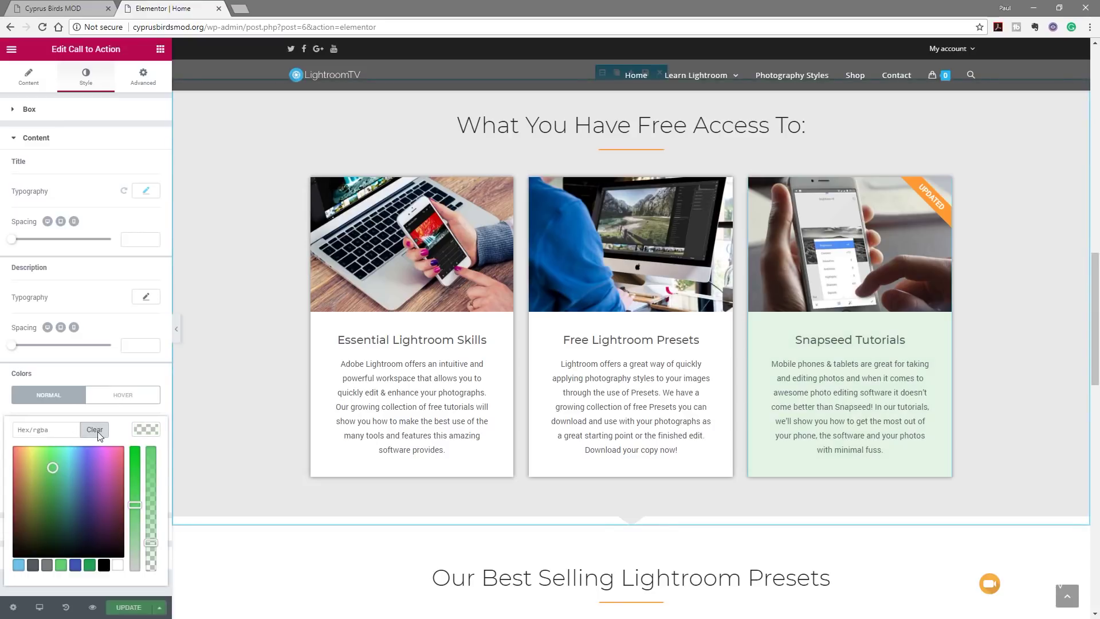
{"action": "left_click", "coordinate": [65, 400]}
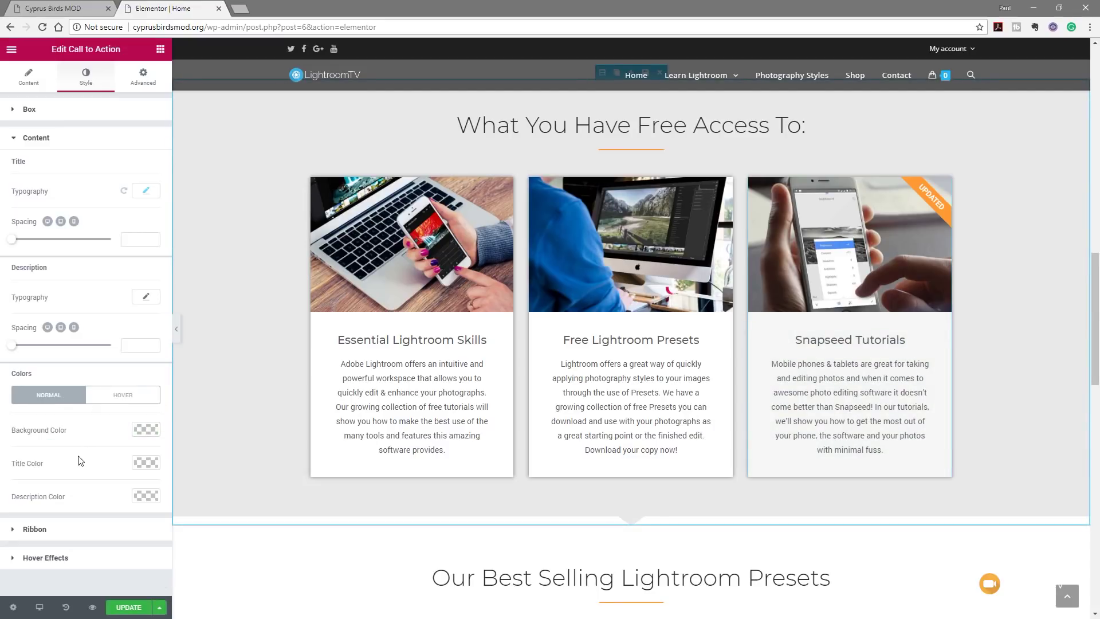
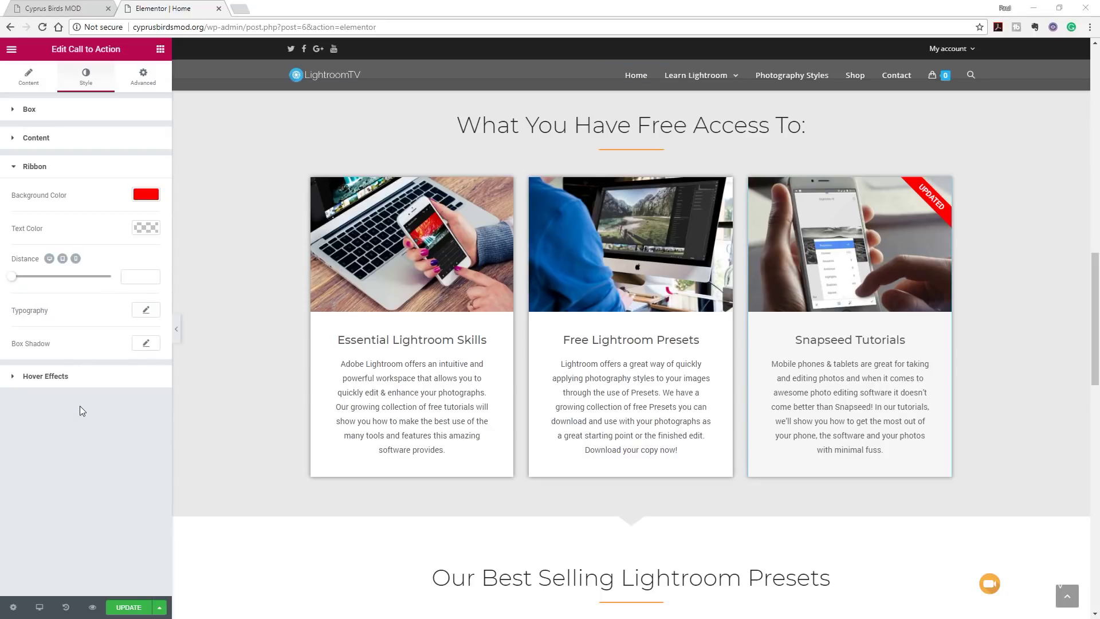
- Try the Move Down hover animation in the hover effects of the Snapseed Tutorials card
{"action": "left_click", "coordinate": [55, 376]}
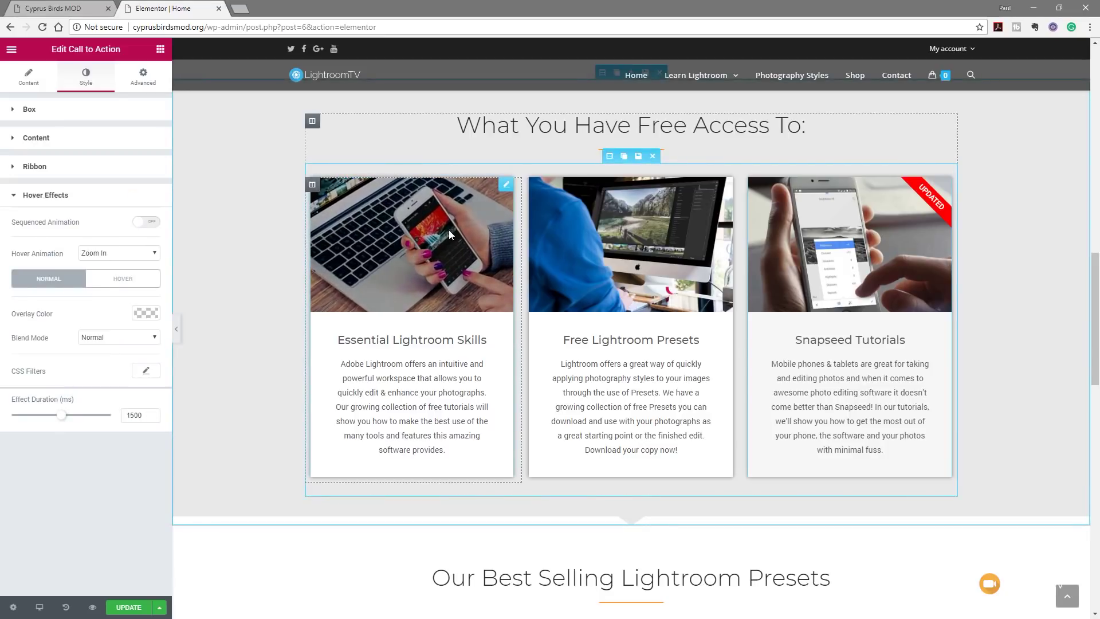
{"action": "left_click", "coordinate": [153, 253]}
{"action": "left_click", "coordinate": [123, 318]}
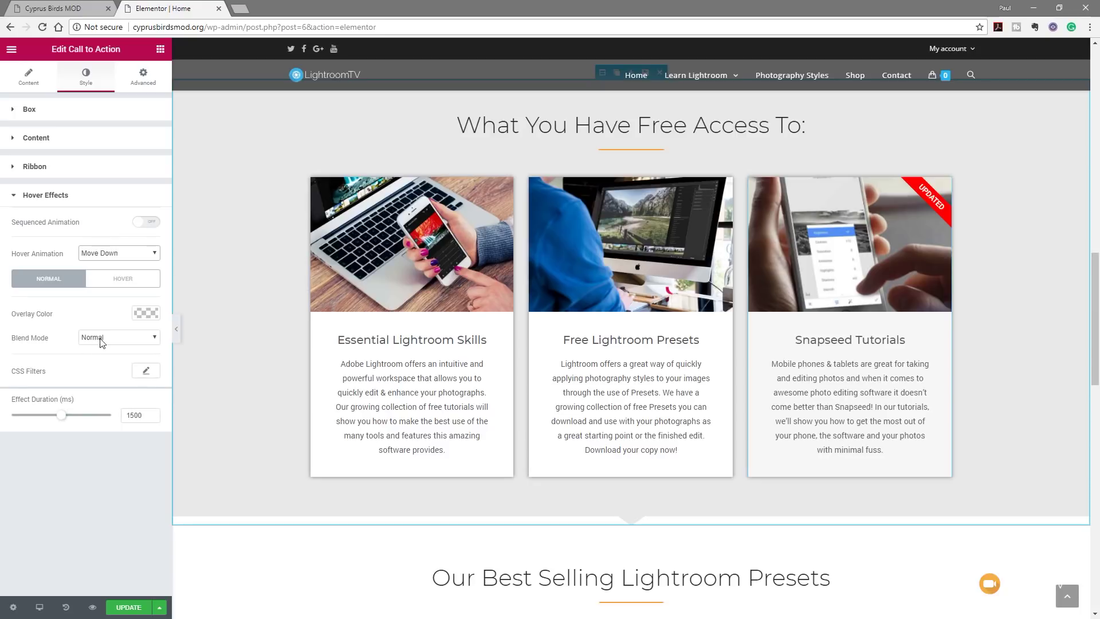
- Try a blue #4054b2 overlay color on the card's image in the normal state, with reduced opacity
{"action": "left_click", "coordinate": [154, 313]}
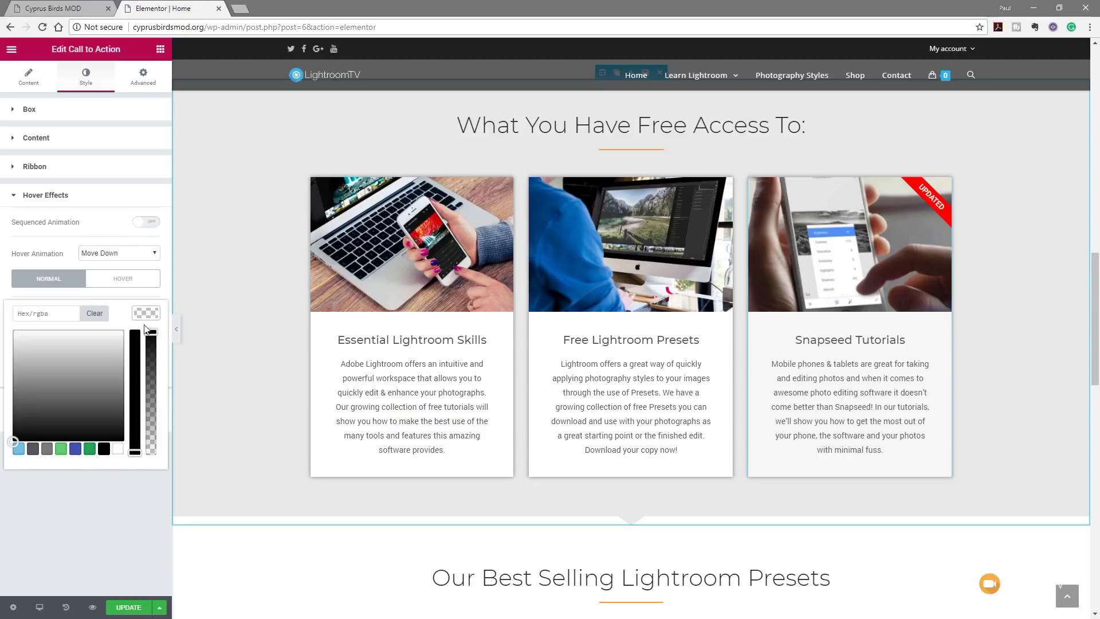
{"action": "left_click", "coordinate": [74, 449]}
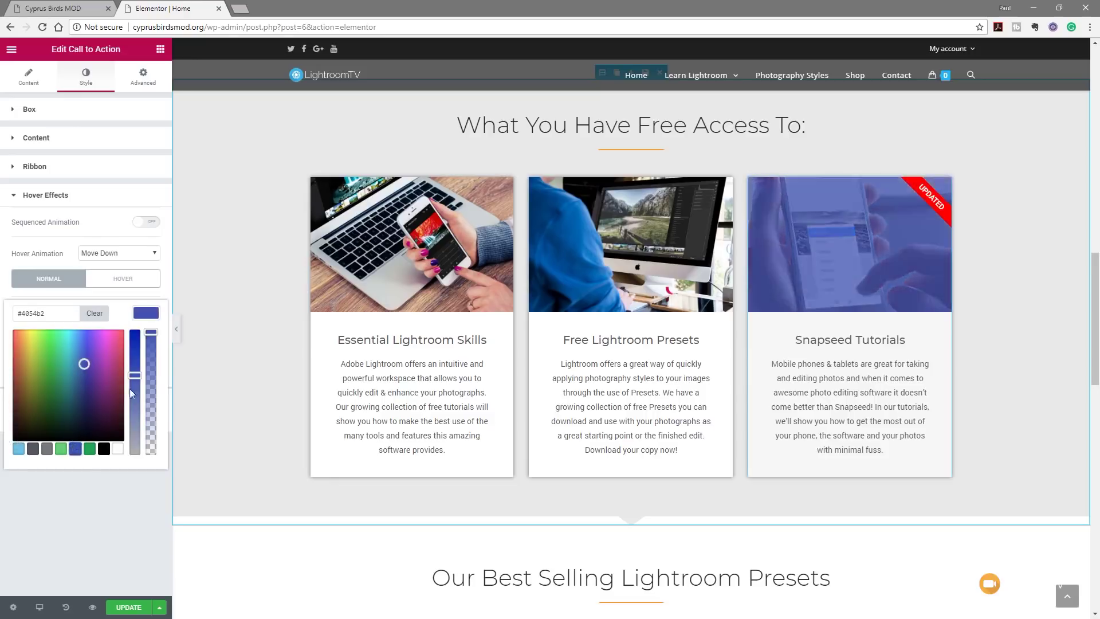
{"action": "left_click", "coordinate": [144, 315]}
{"action": "left_click", "coordinate": [144, 315]}
{"action": "left_click_drag", "start_coordinate": [154, 339], "coordinate": [153, 414]}
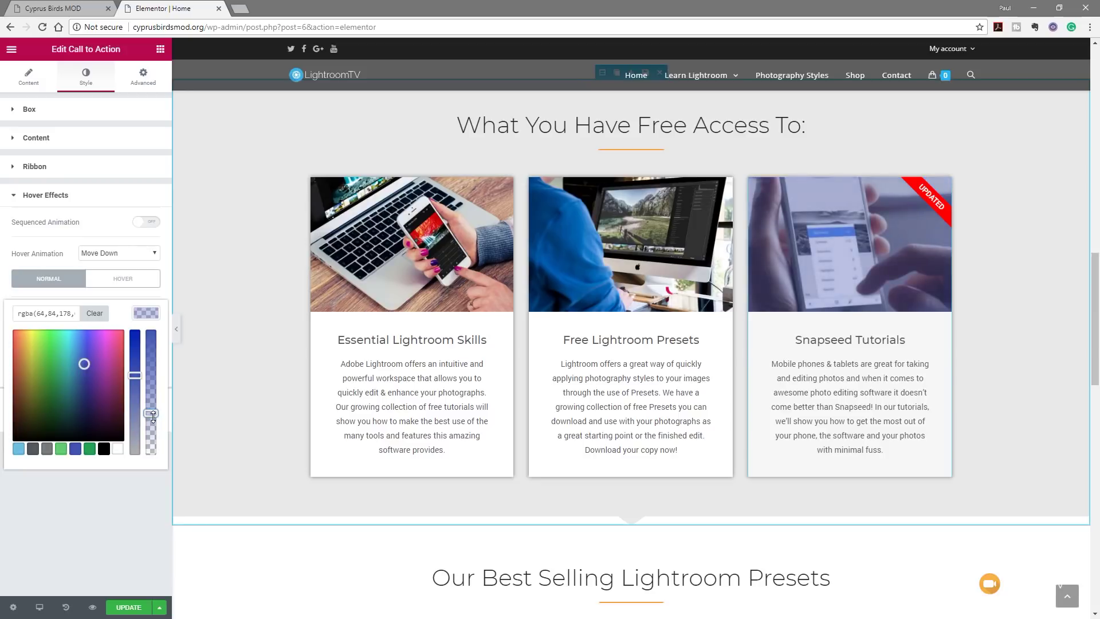
{"action": "left_click", "coordinate": [49, 506]}
- Try the Overlay blend mode for the card's image overlay and raise the overlay color's opacity
{"action": "left_click", "coordinate": [92, 341]}
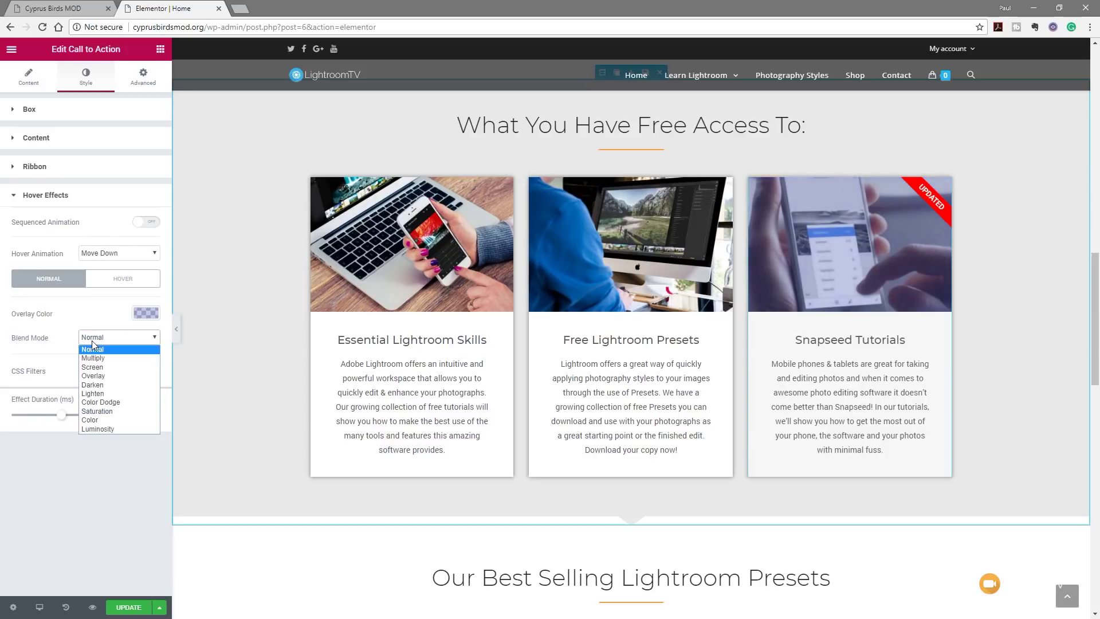
{"action": "left_click", "coordinate": [101, 378]}
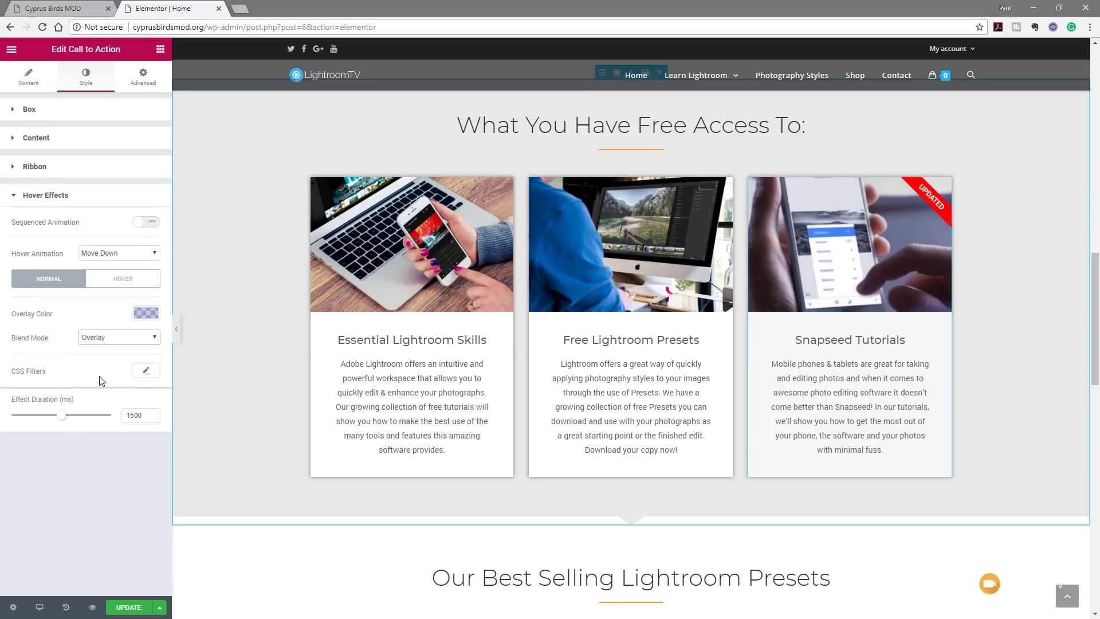
{"action": "left_click", "coordinate": [145, 312]}
{"action": "left_click_drag", "start_coordinate": [149, 412], "coordinate": [153, 364]}
{"action": "left_click", "coordinate": [120, 517]}
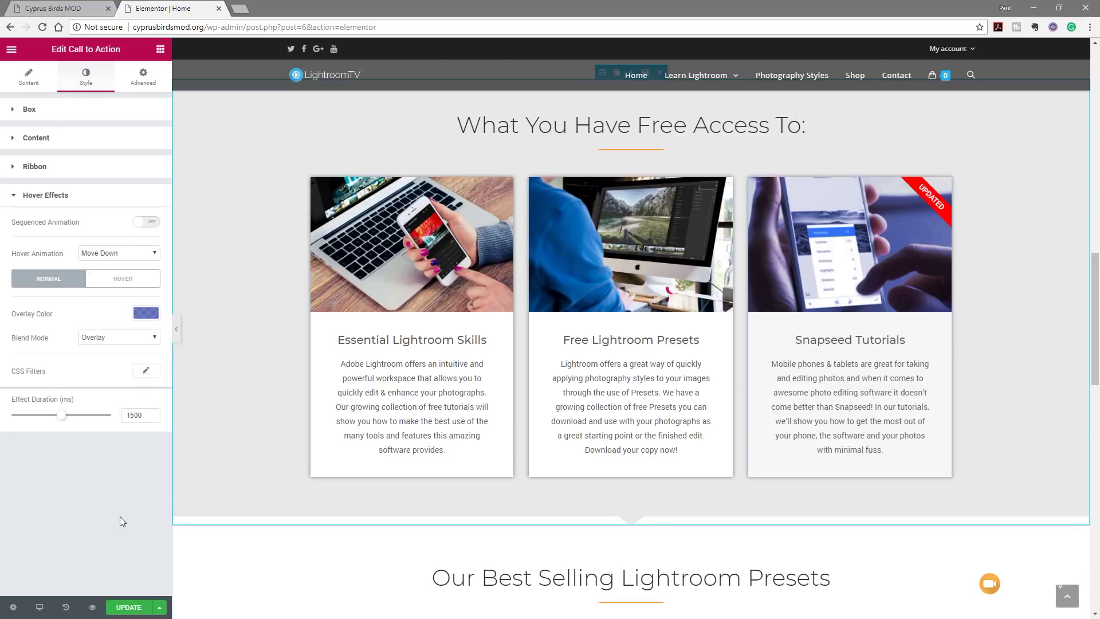
- Look at the CSS filter settings for blur, brightness, contrast and saturation in the card's hover effects
{"action": "left_click", "coordinate": [151, 373]}
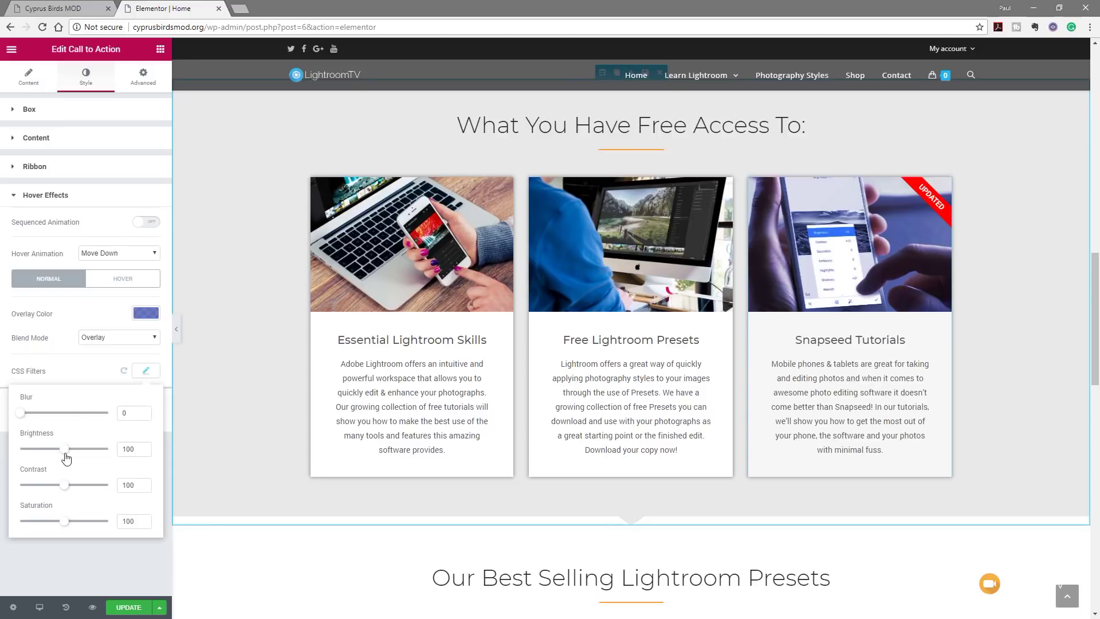
{"action": "left_click", "coordinate": [63, 545]}
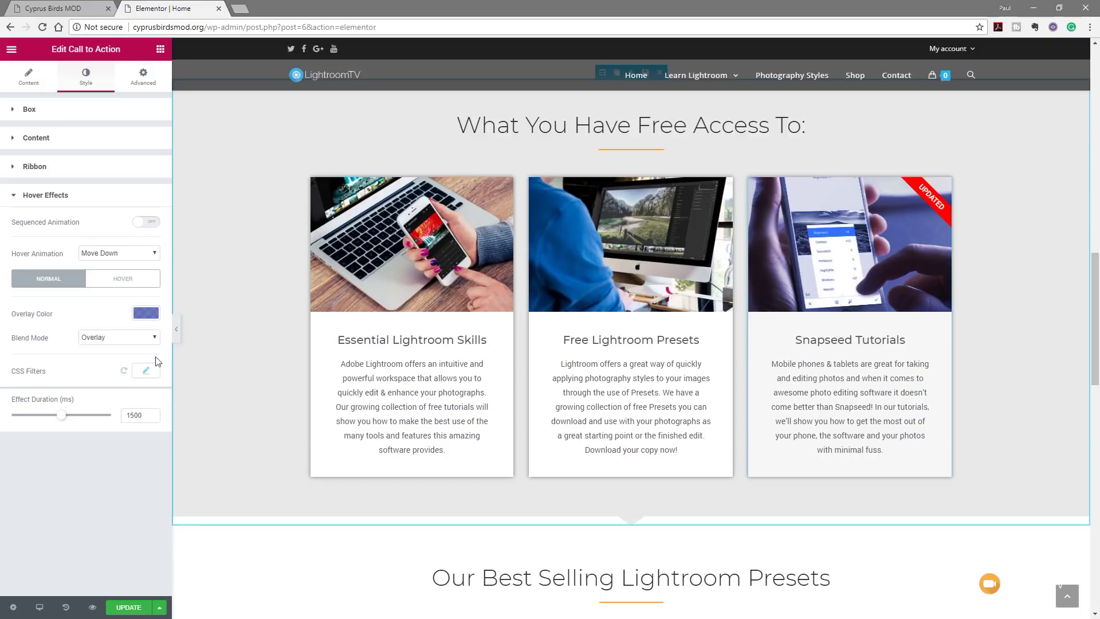
- Reset the card's hover effects to no overlay color, Normal blend mode and the Zoom In animation
{"action": "left_click", "coordinate": [145, 313]}
{"action": "left_click_drag", "start_coordinate": [150, 360], "coordinate": [156, 325]}
{"action": "left_click", "coordinate": [98, 314]}
{"action": "left_click", "coordinate": [97, 477]}
{"action": "left_click", "coordinate": [146, 340]}
{"action": "left_click", "coordinate": [136, 351]}
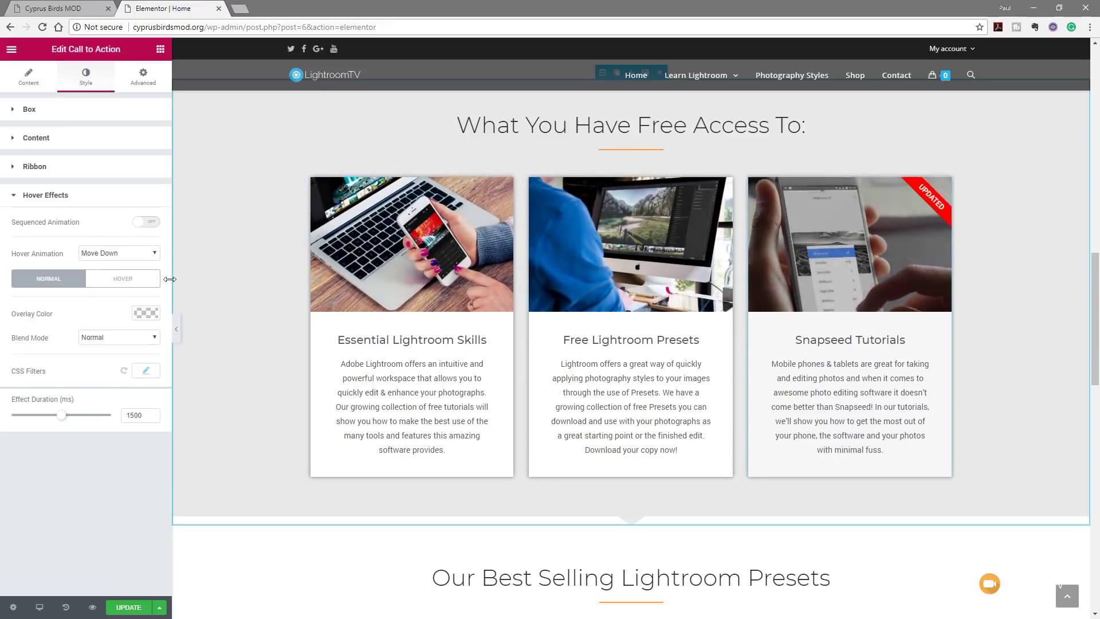
{"action": "left_click", "coordinate": [138, 253]}
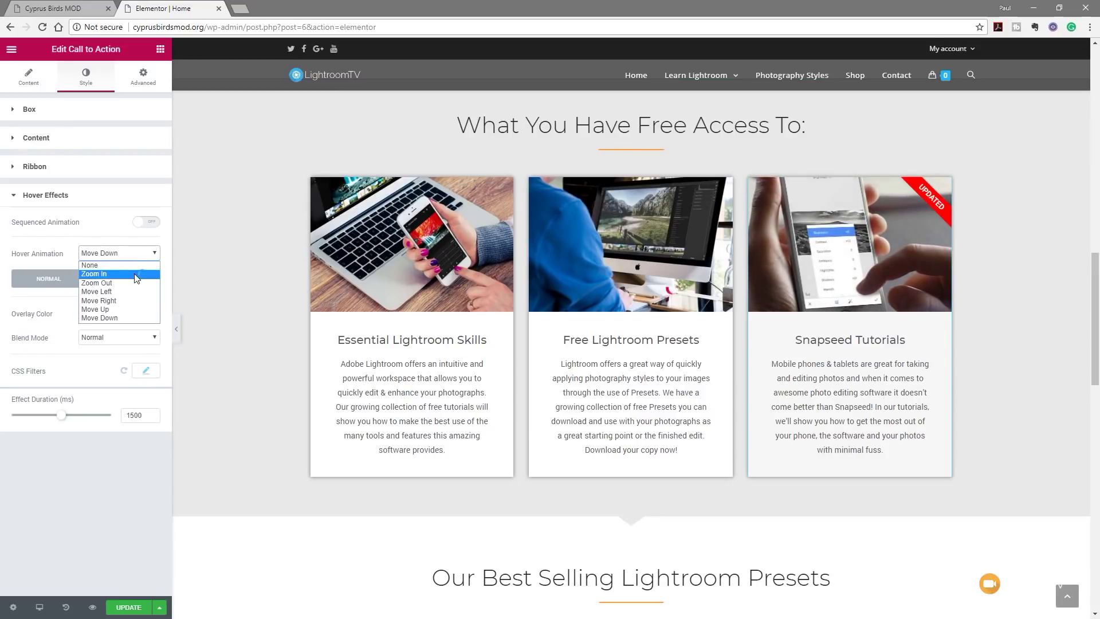
{"action": "left_click", "coordinate": [136, 275]}
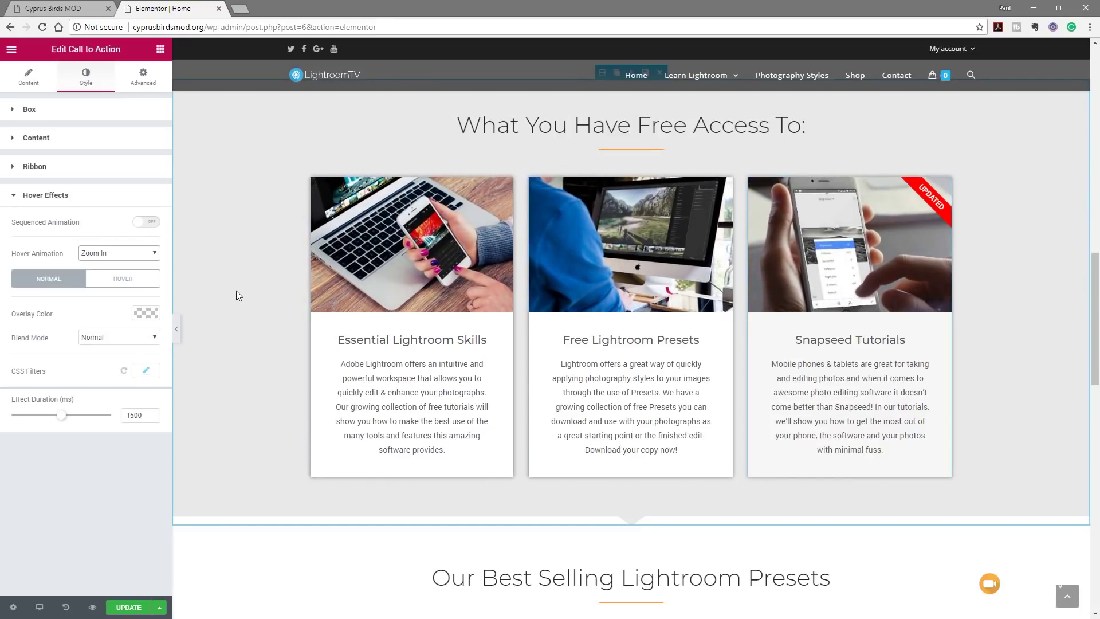
- Add a Call to Action widget in a new section above the "Our Best Selling Lightroom Presets" heading
{"action": "scroll", "coordinate": [281, 435], "scroll_direction": "down", "scroll_amount": 3}
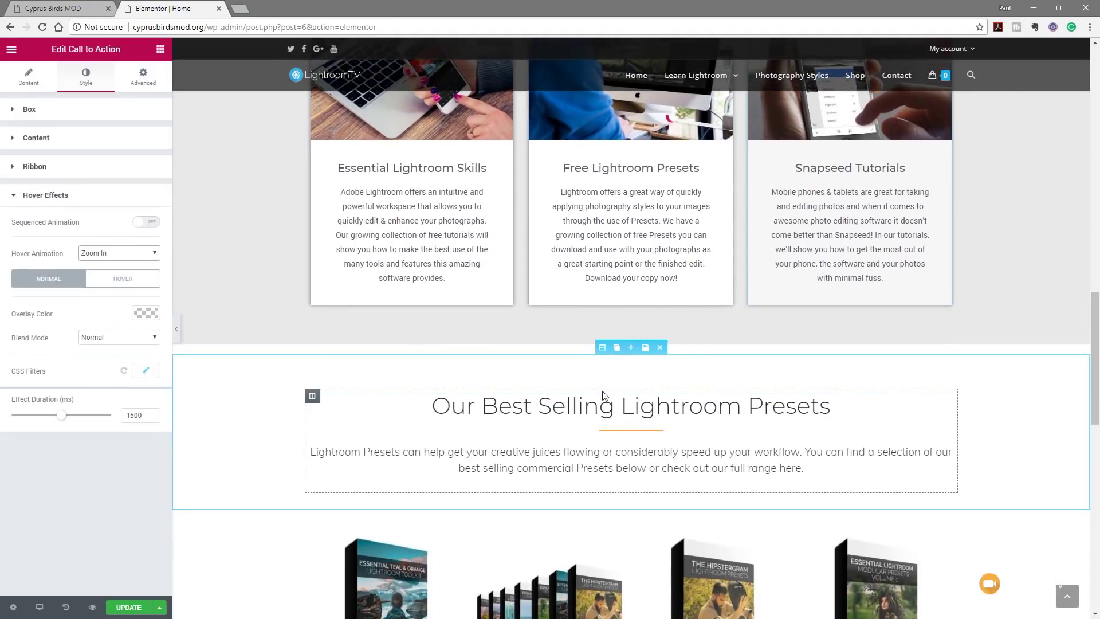
{"action": "left_click", "coordinate": [630, 347]}
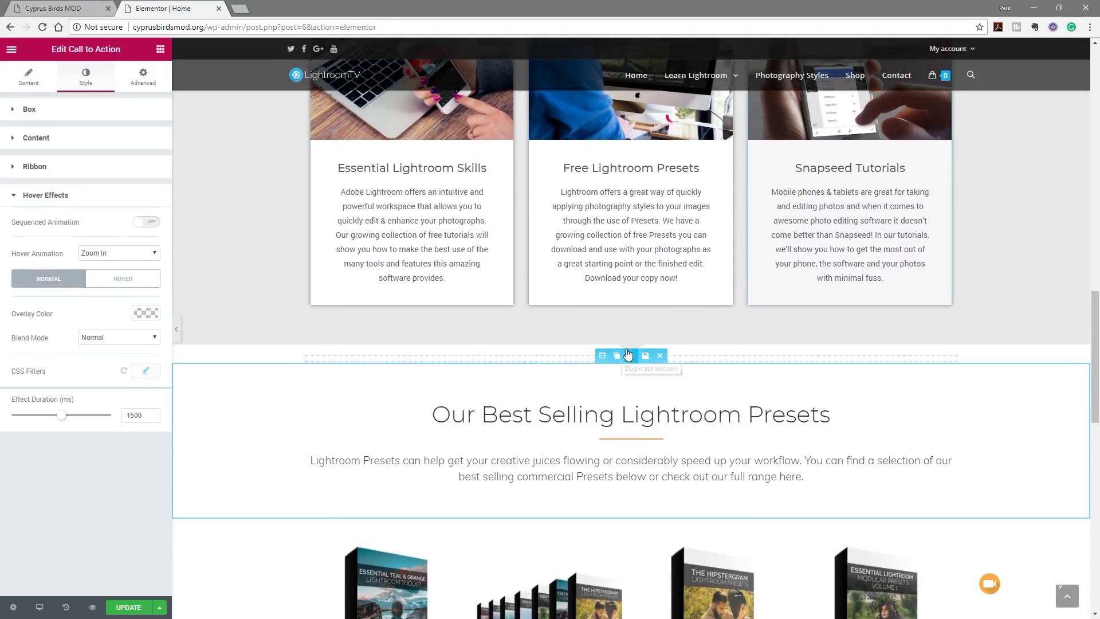
{"action": "left_click", "coordinate": [161, 49]}
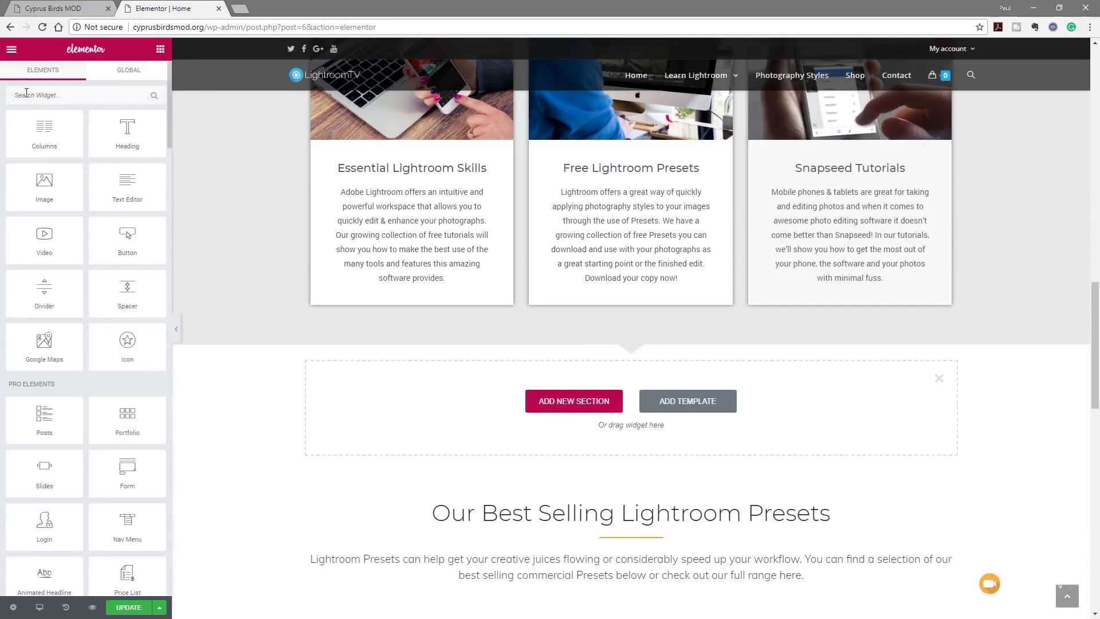
{"action": "type", "text": "call"}
{"action": "left_click_drag", "start_coordinate": [43, 132], "coordinate": [534, 431]}
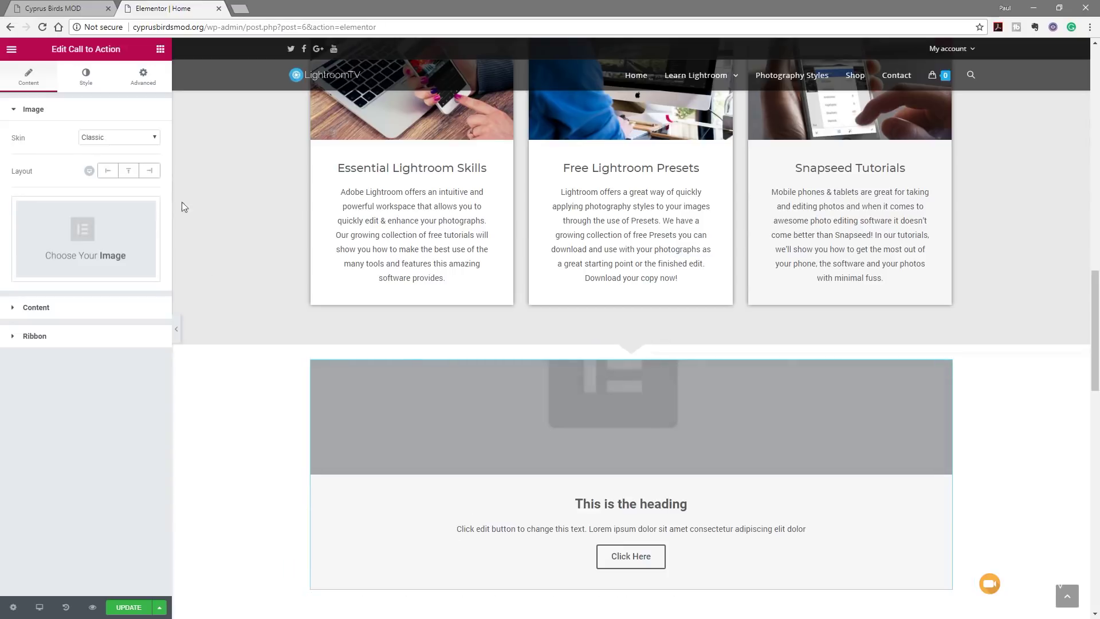
- Set the new widget's skin to Cover and use the black-and-white photo of a man holding a camera as its image
{"action": "left_click", "coordinate": [153, 138]}
{"action": "left_click", "coordinate": [136, 157]}
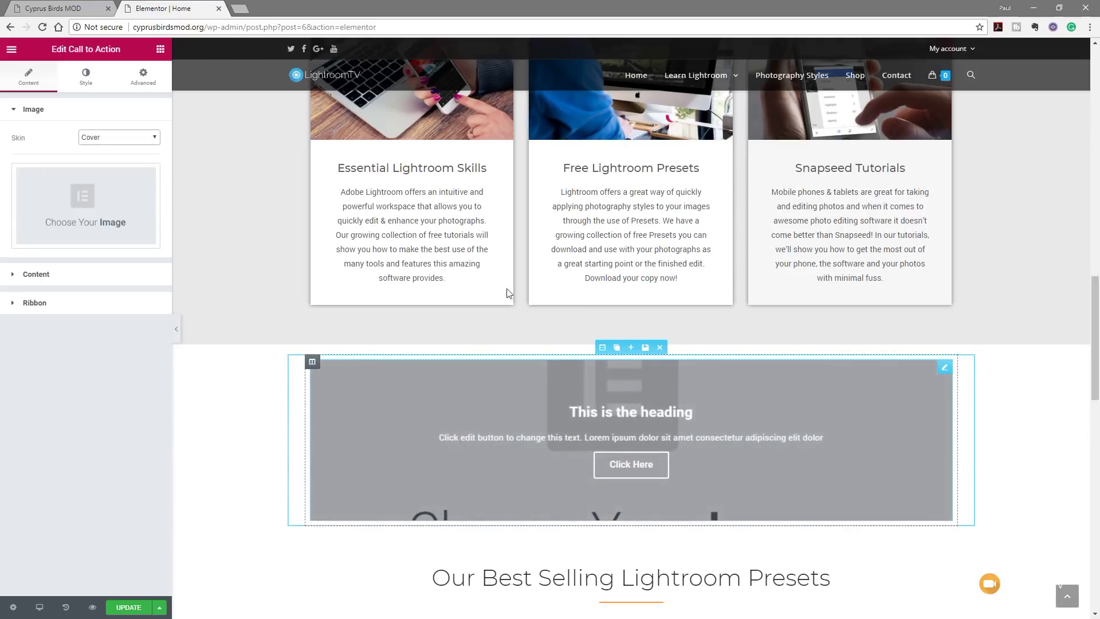
{"action": "left_click", "coordinate": [128, 213]}
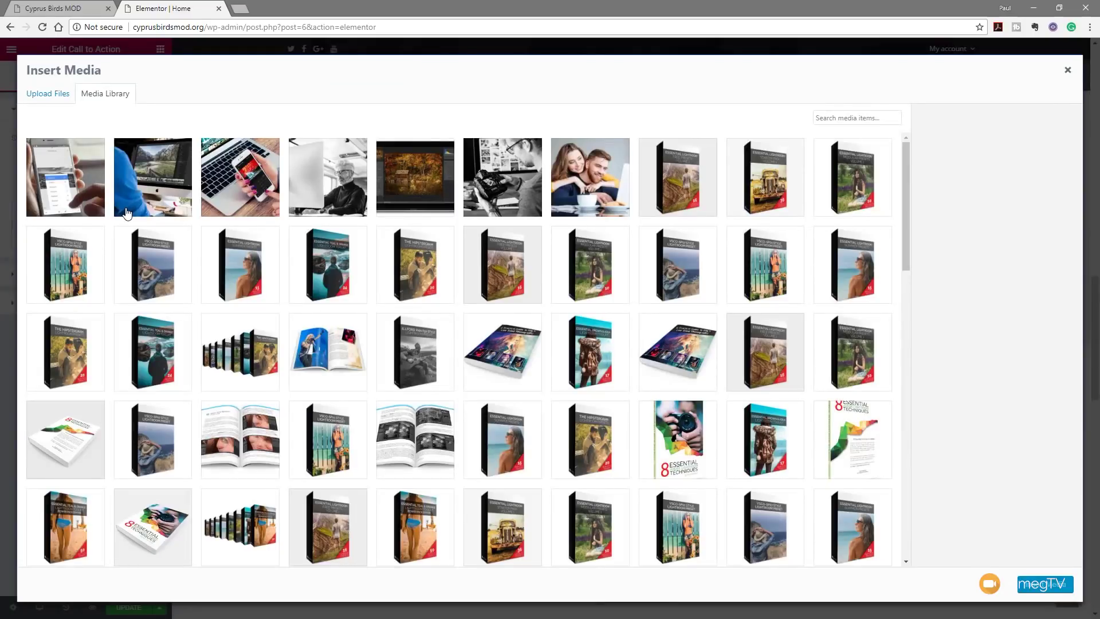
{"action": "left_click", "coordinate": [489, 177]}
{"action": "left_click", "coordinate": [1044, 584]}
{"action": "scroll", "coordinate": [238, 422], "scroll_direction": "down", "scroll_amount": 3}
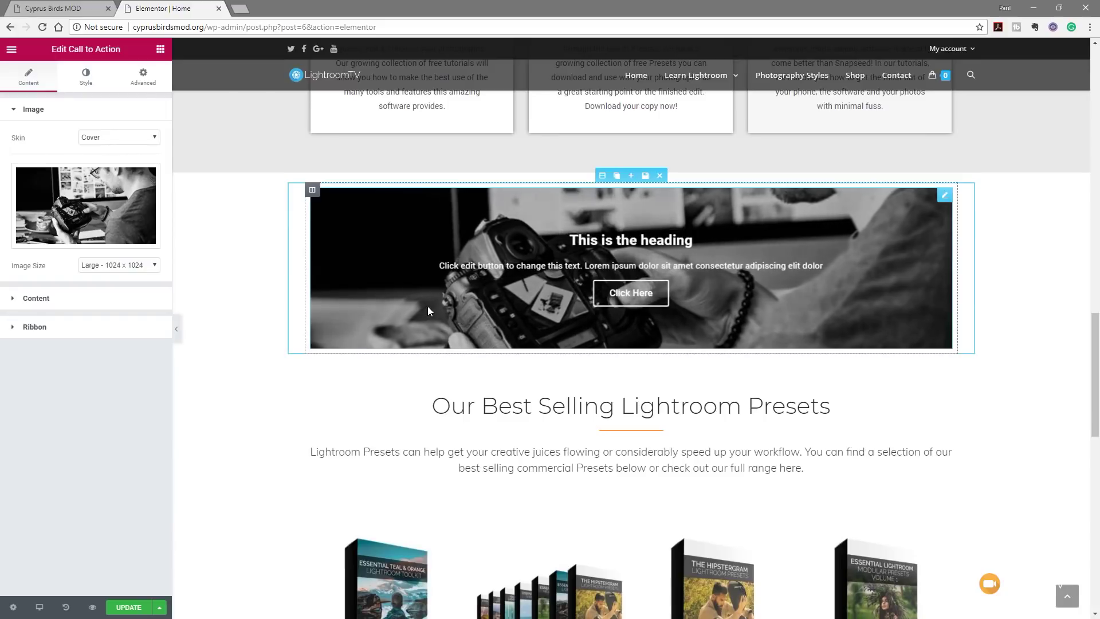
- Review the image size choices and the content settings of the new Call to Action widget
{"action": "left_click", "coordinate": [112, 264]}
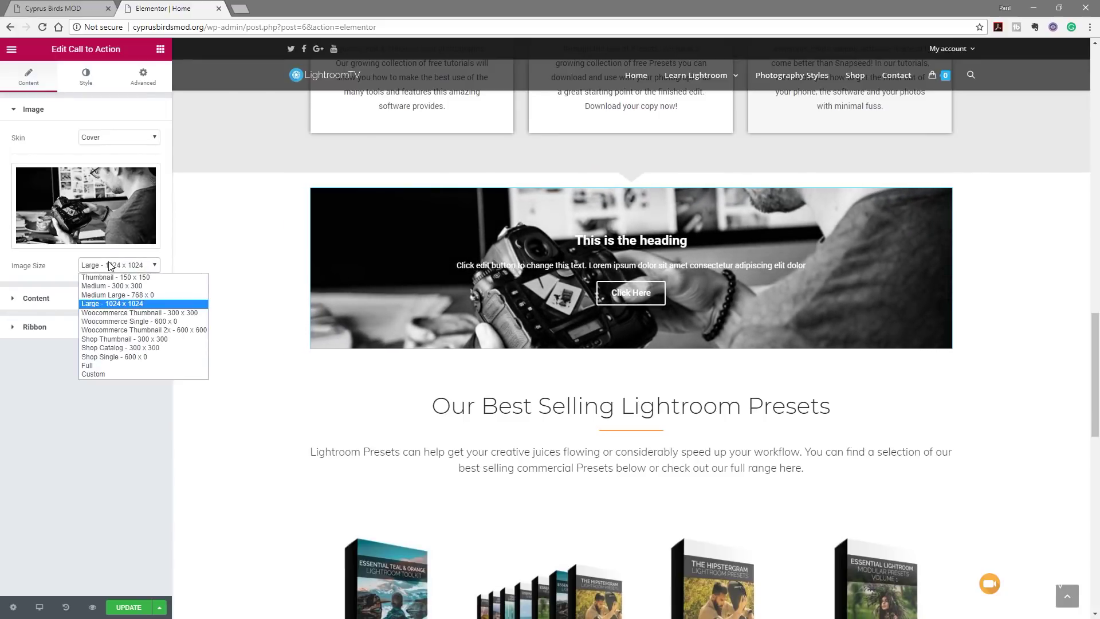
{"action": "left_click", "coordinate": [63, 380]}
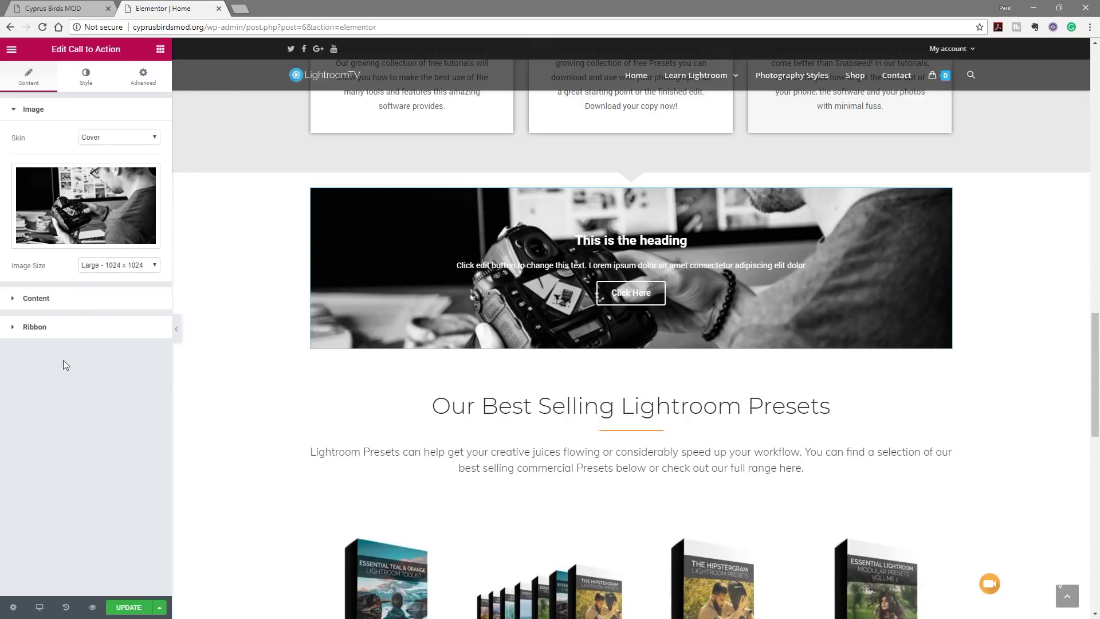
{"action": "left_click", "coordinate": [49, 302]}
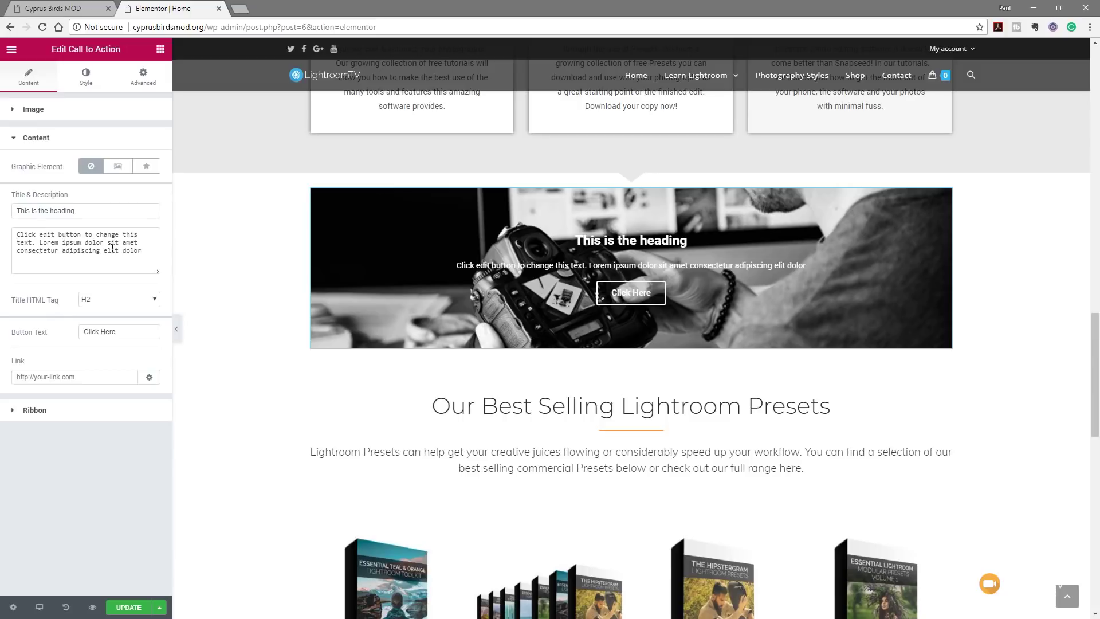
- Add a ribbon titled "CALL NOW" to the new widget and position it on the left
{"action": "left_click", "coordinate": [42, 410]}
{"action": "left_click", "coordinate": [108, 195]}
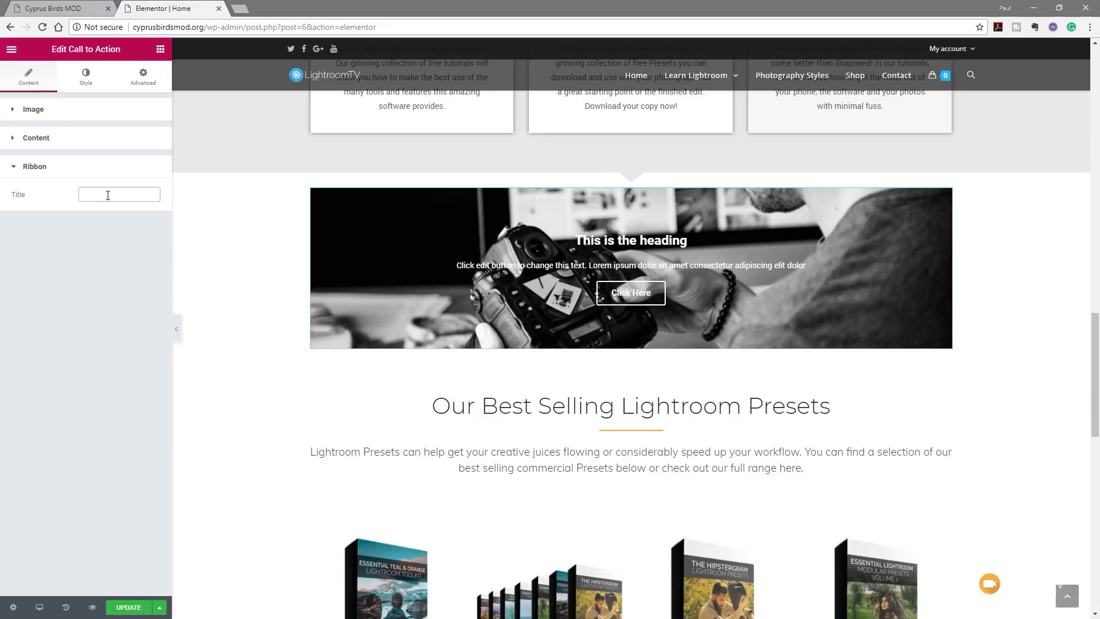
{"action": "type", "text": "CALL NOW"}
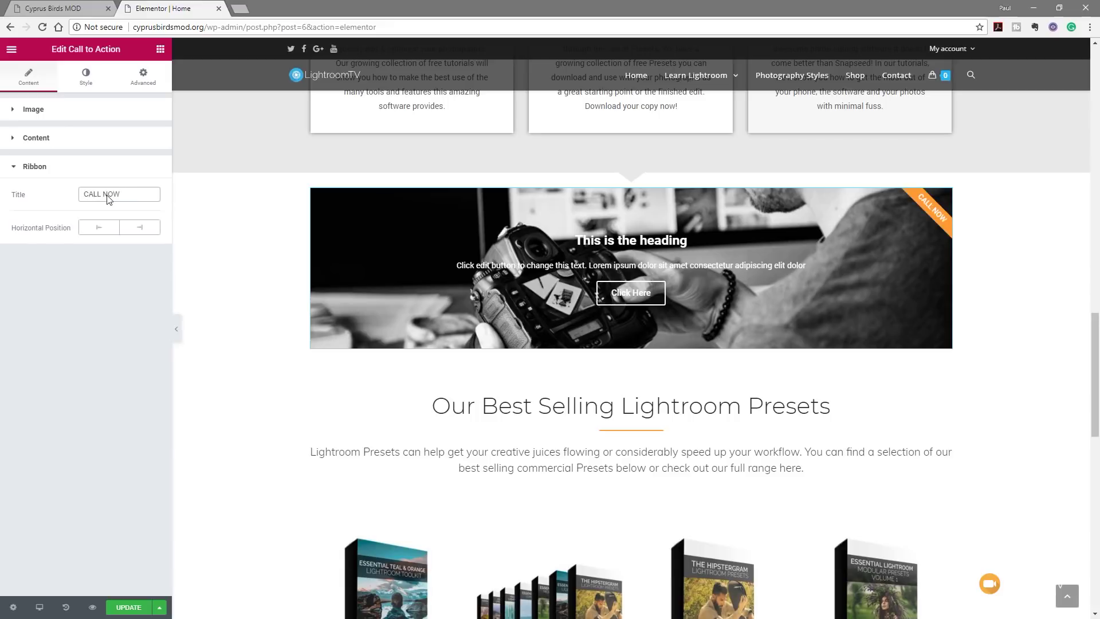
{"action": "left_click", "coordinate": [98, 227]}
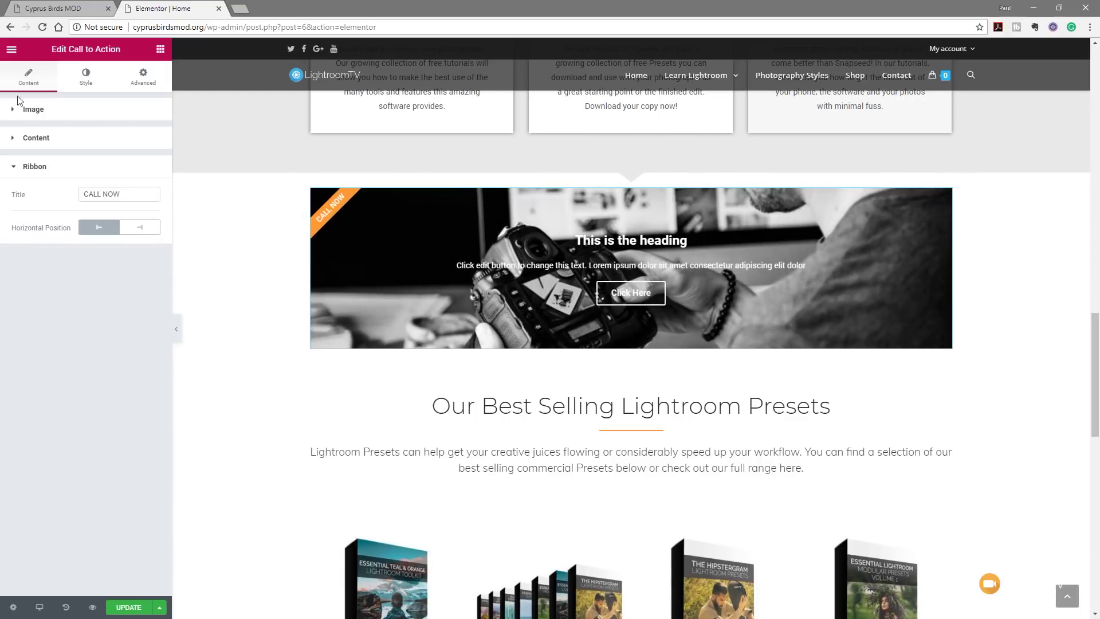
- Set the widget box's minimum height to 602 px and the vertical position of its content to Top
{"action": "left_click", "coordinate": [86, 77]}
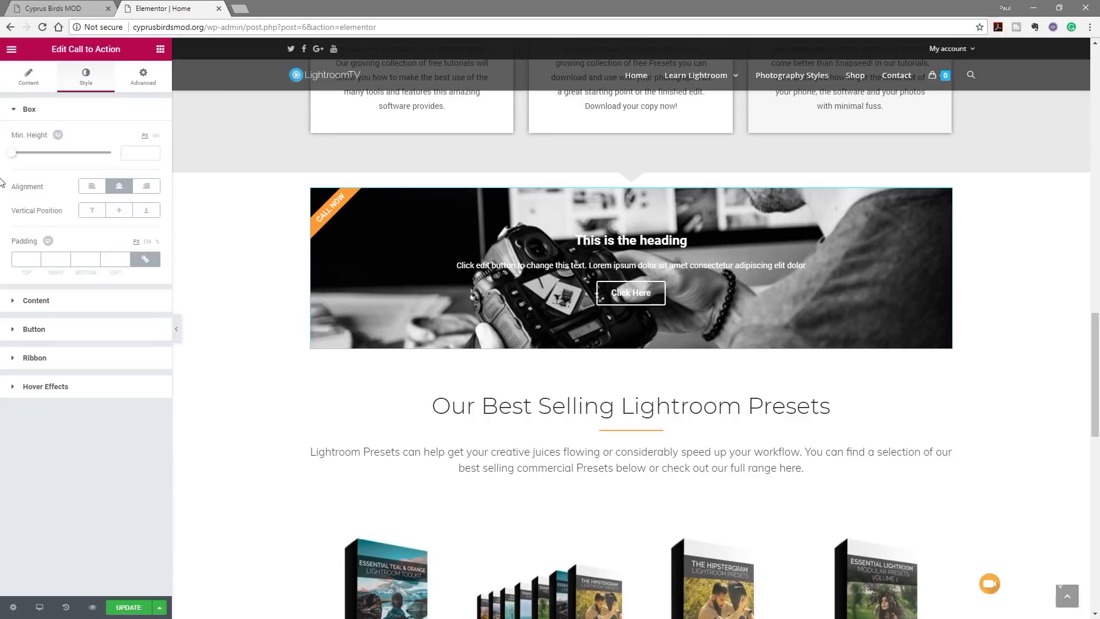
{"action": "mouse_move", "coordinate": [15, 158]}
{"action": "left_mouse_down"}
{"action": "mouse_move", "coordinate": [29, 153]}
{"action": "mouse_move", "coordinate": [19, 154]}
{"action": "left_mouse_up"}
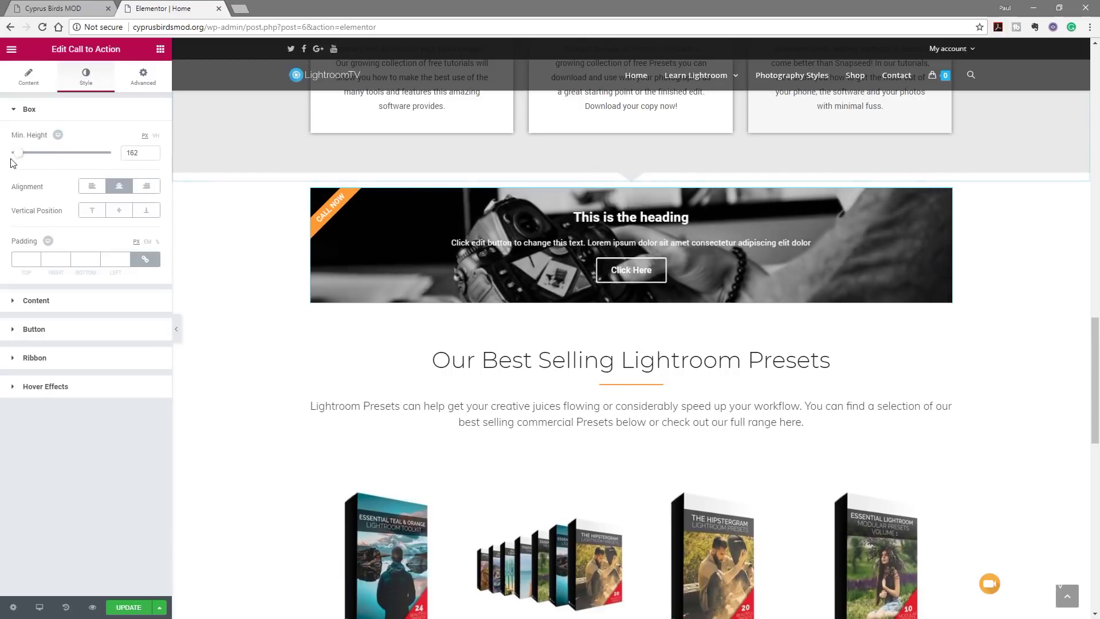
{"action": "left_click_drag", "start_coordinate": [19, 162], "coordinate": [66, 162]}
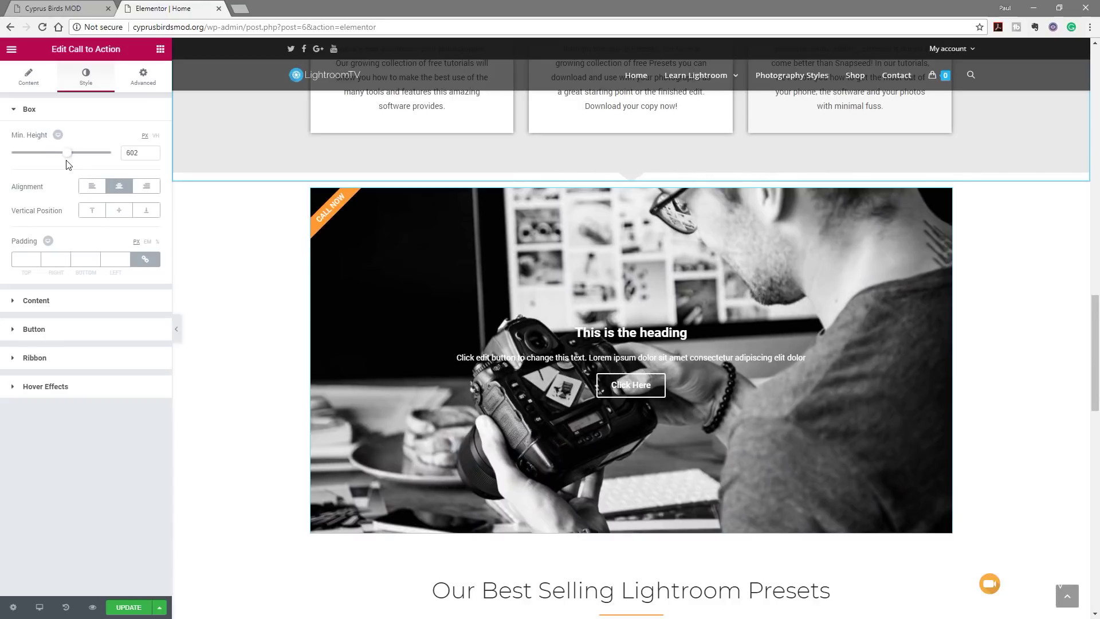
{"action": "left_click", "coordinate": [94, 216]}
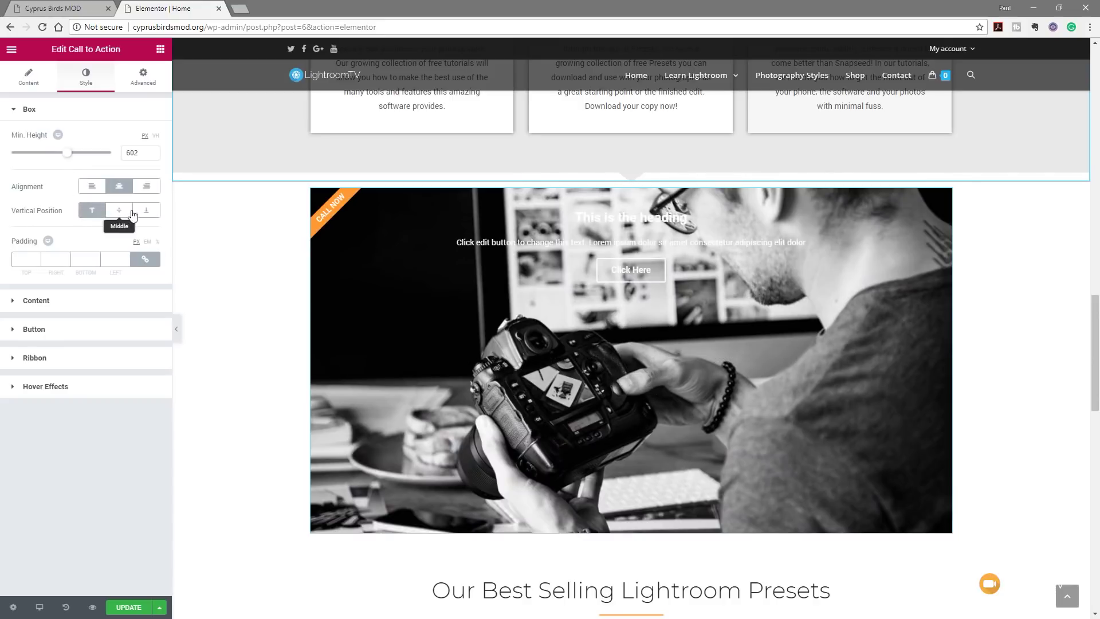
- Try the Bottom vertical position for the widget's content and settle on Middle
{"action": "left_click", "coordinate": [120, 211]}
{"action": "left_click", "coordinate": [144, 212]}
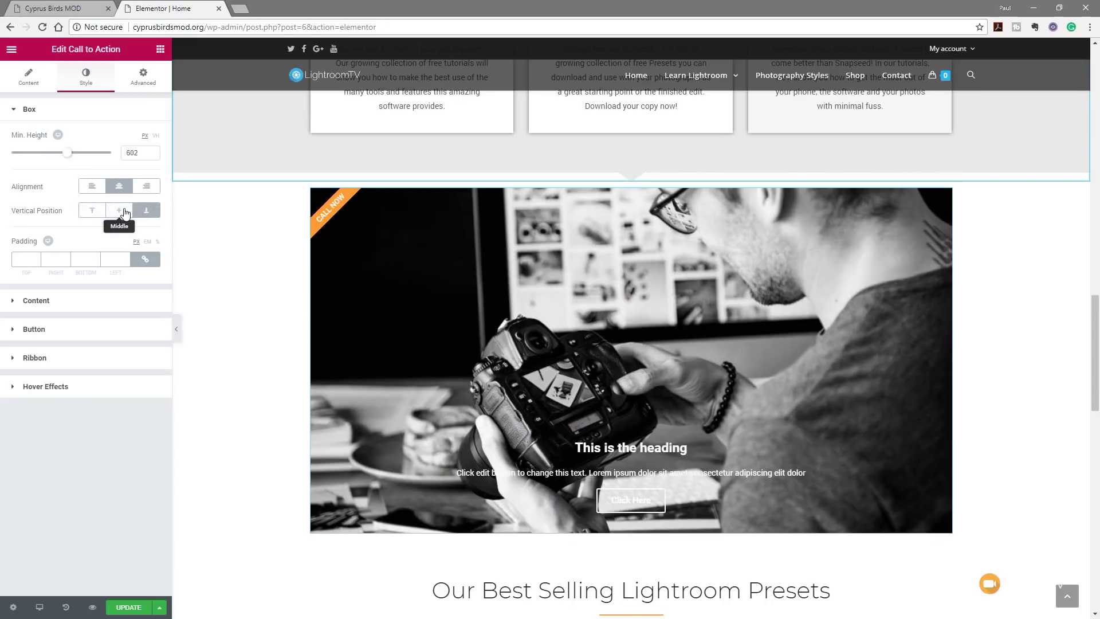
{"action": "left_click", "coordinate": [124, 212]}
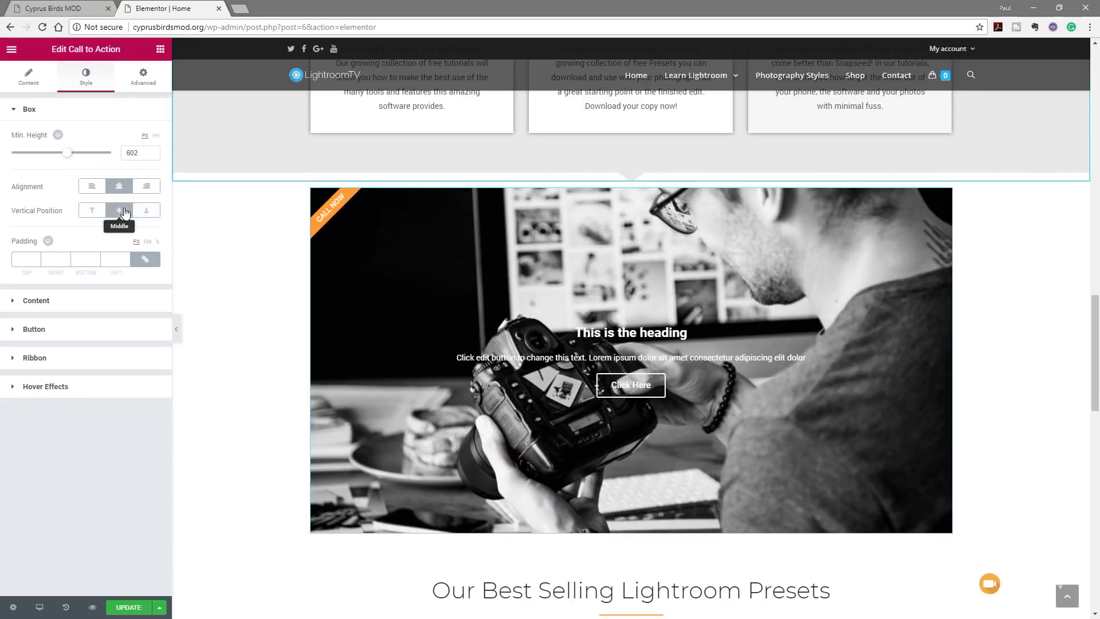
- Set the widget title's typography to the Montserrat font at a size of 80 px
{"action": "left_click", "coordinate": [33, 305]}
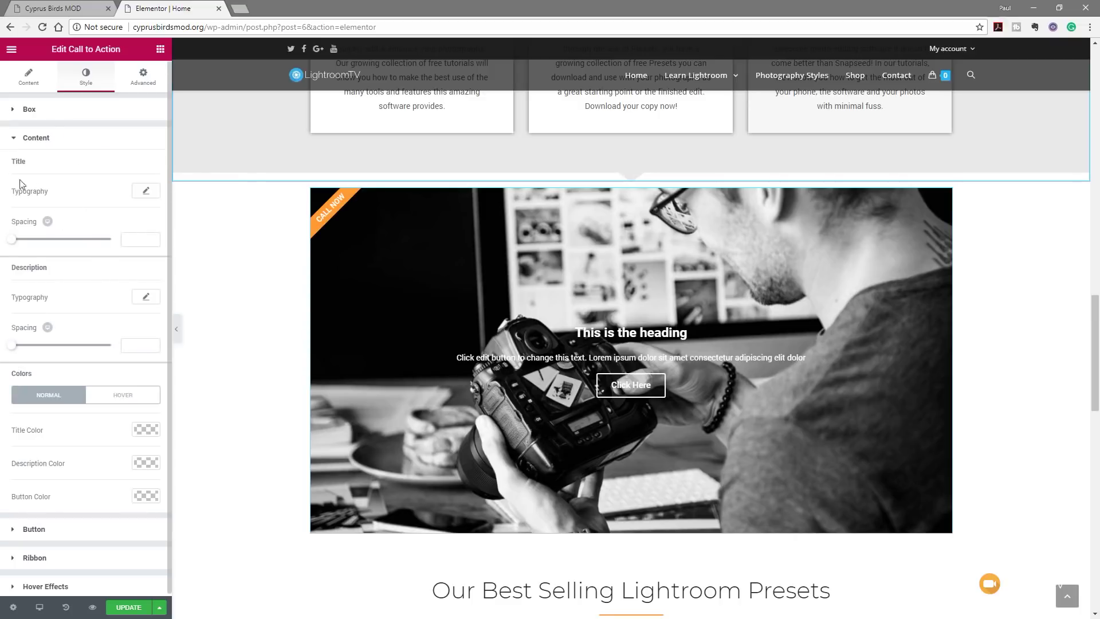
{"action": "left_click", "coordinate": [146, 191]}
{"action": "left_click_drag", "start_coordinate": [22, 260], "coordinate": [60, 263]}
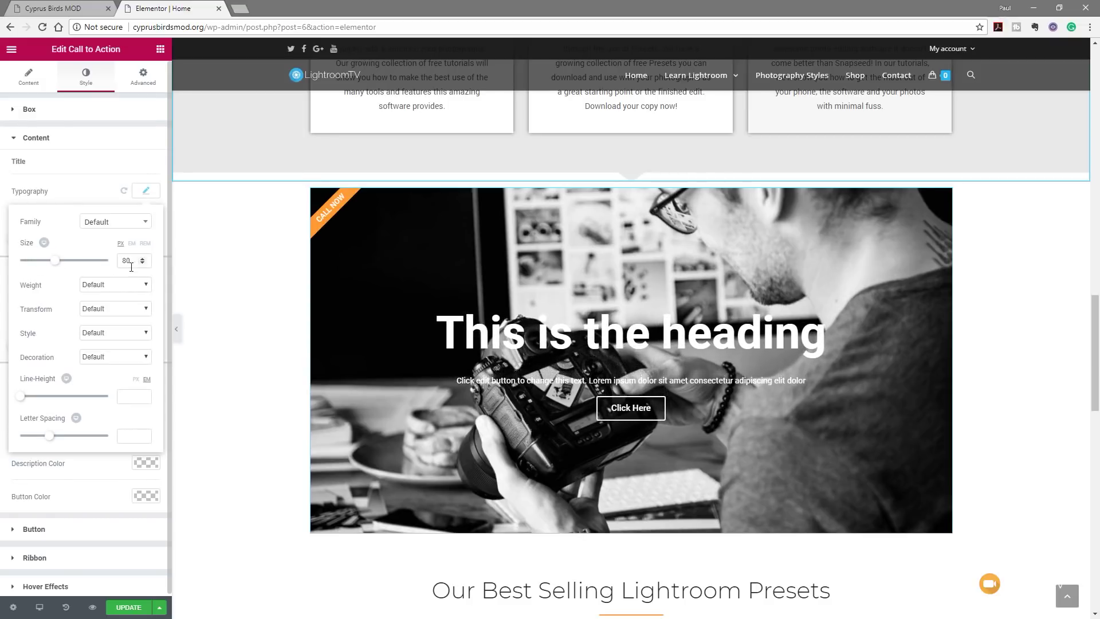
{"action": "left_click", "coordinate": [129, 227]}
{"action": "left_click", "coordinate": [119, 237]}
{"action": "type", "text": "montn"}
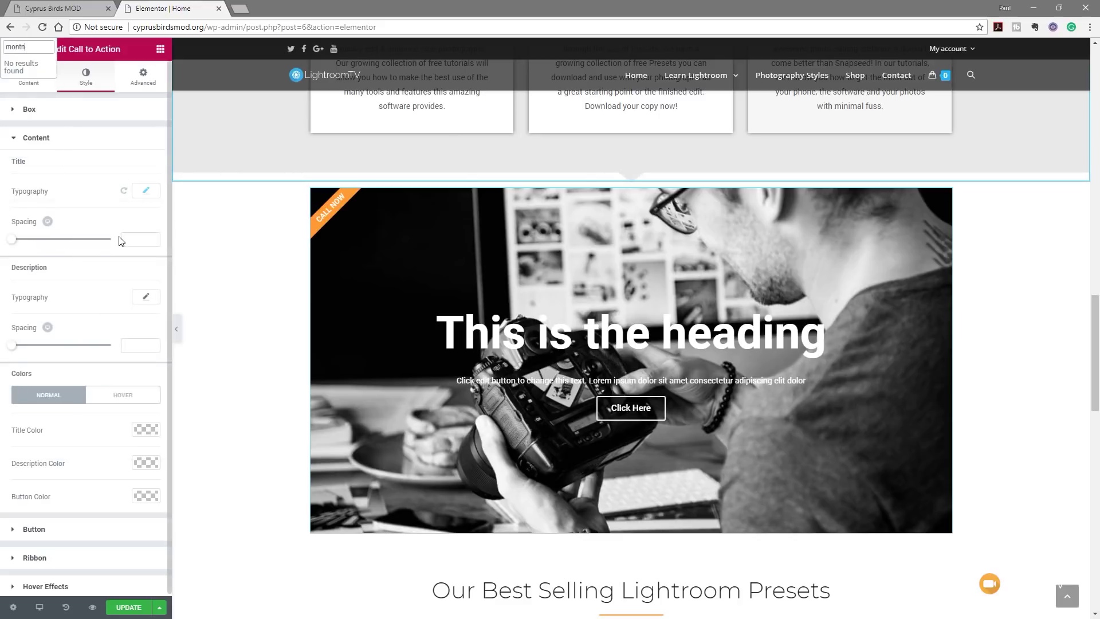
{"action": "key", "text": "BackSpace"}
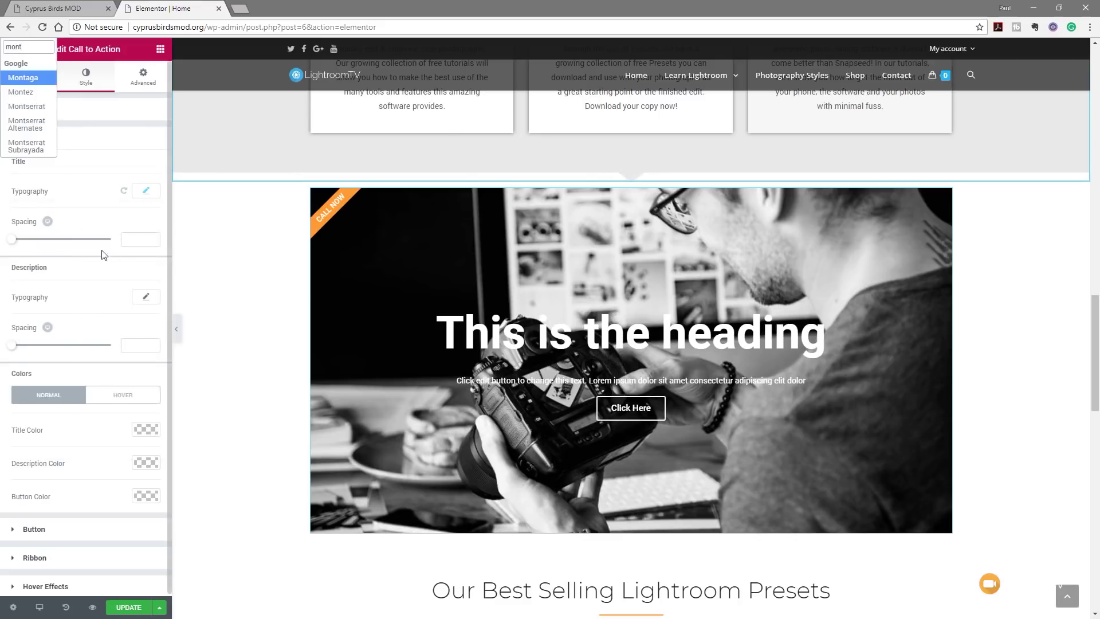
{"action": "left_click", "coordinate": [30, 109]}
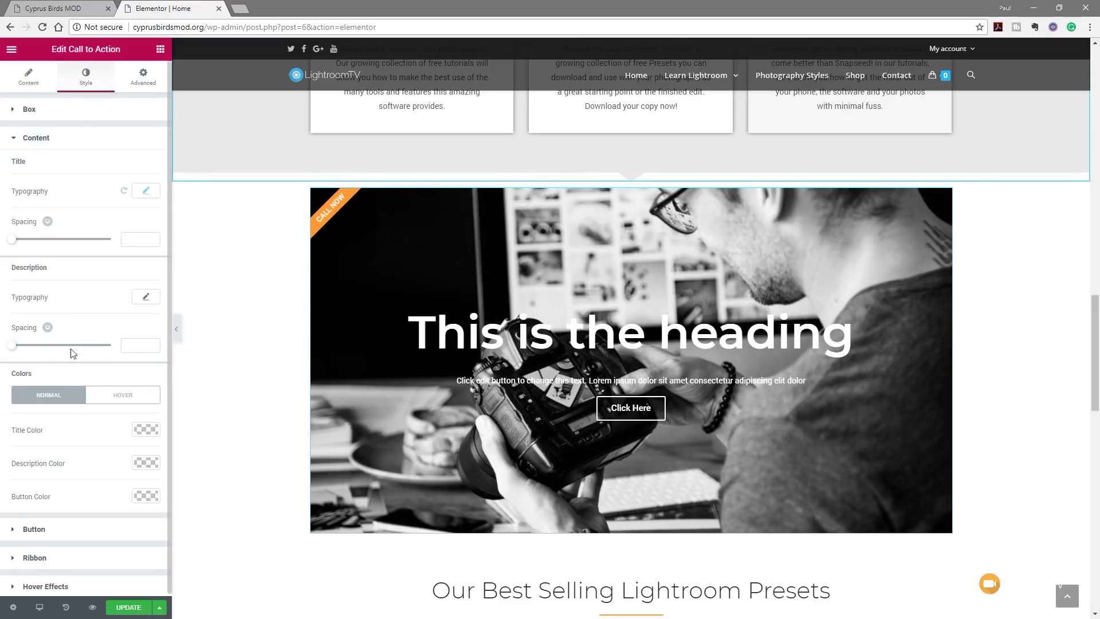
- Set the font weight of the widget's description text to 600
{"action": "left_click", "coordinate": [146, 296]}
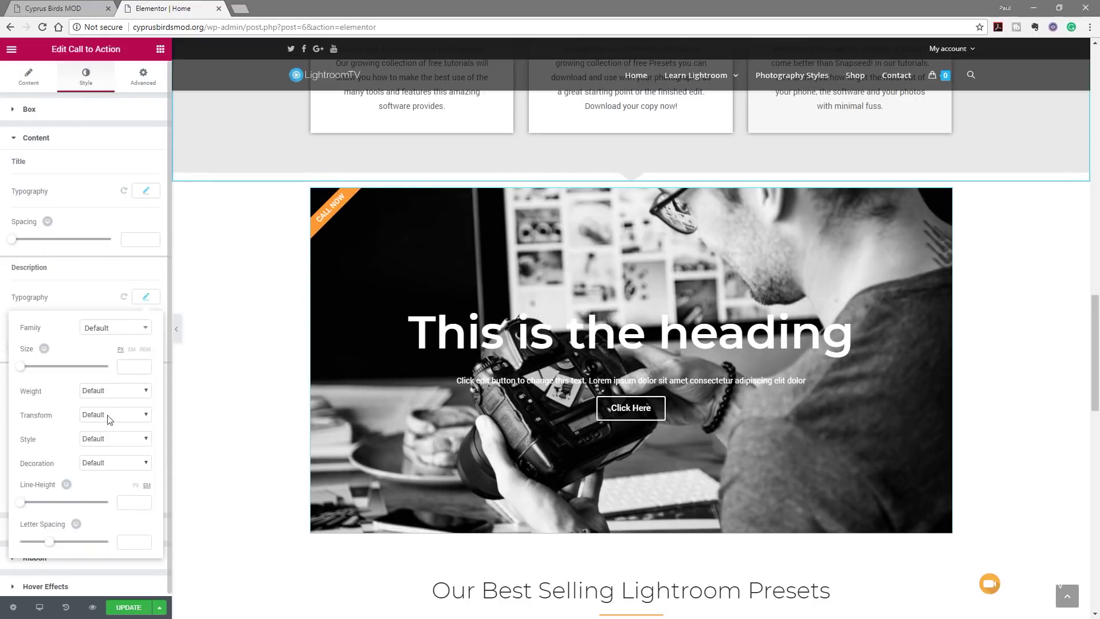
{"action": "left_click", "coordinate": [112, 390]}
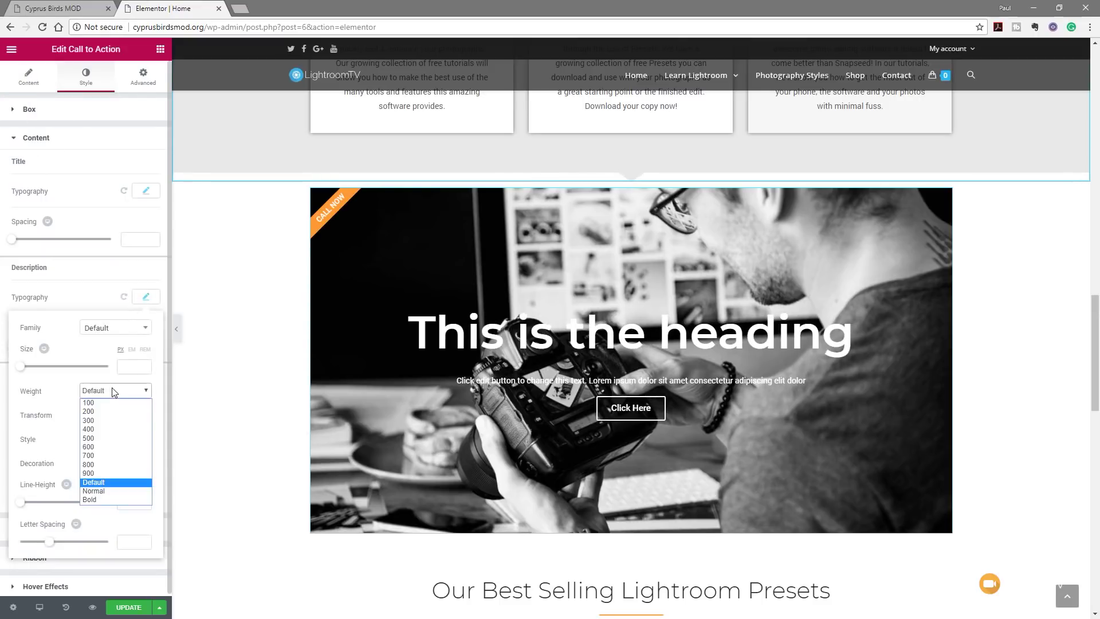
{"action": "key", "text": "Escape"}
{"action": "left_click", "coordinate": [100, 451]}
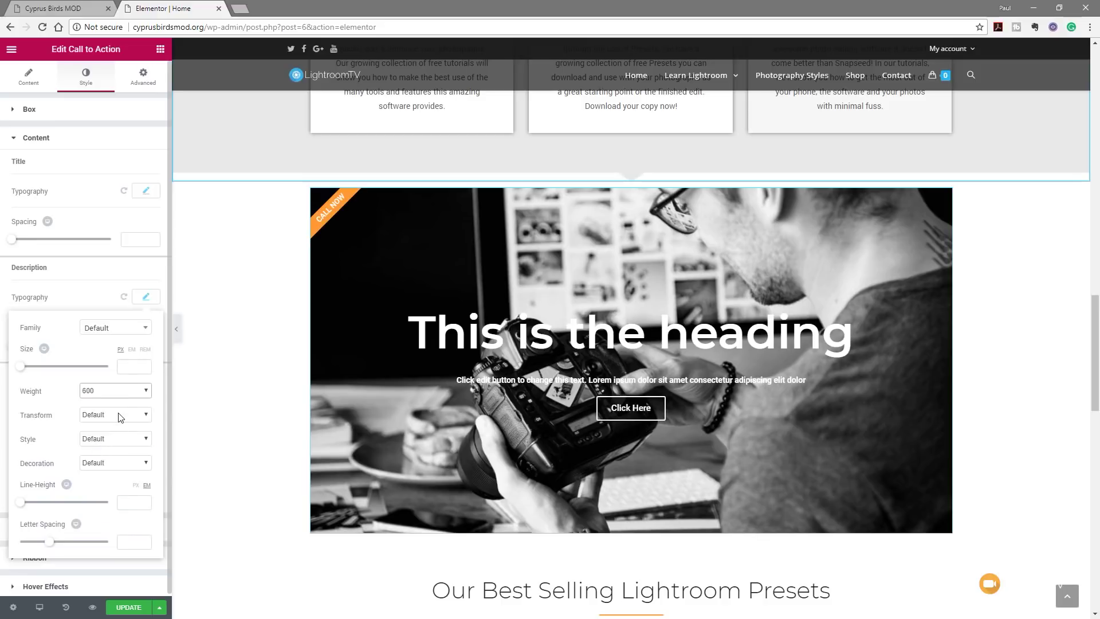
{"action": "left_click", "coordinate": [107, 207]}
- Give the widget's title a font weight of 600 with Uppercase transform, and set its spacing to 20
{"action": "left_click", "coordinate": [146, 190]}
{"action": "left_click", "coordinate": [121, 287]}
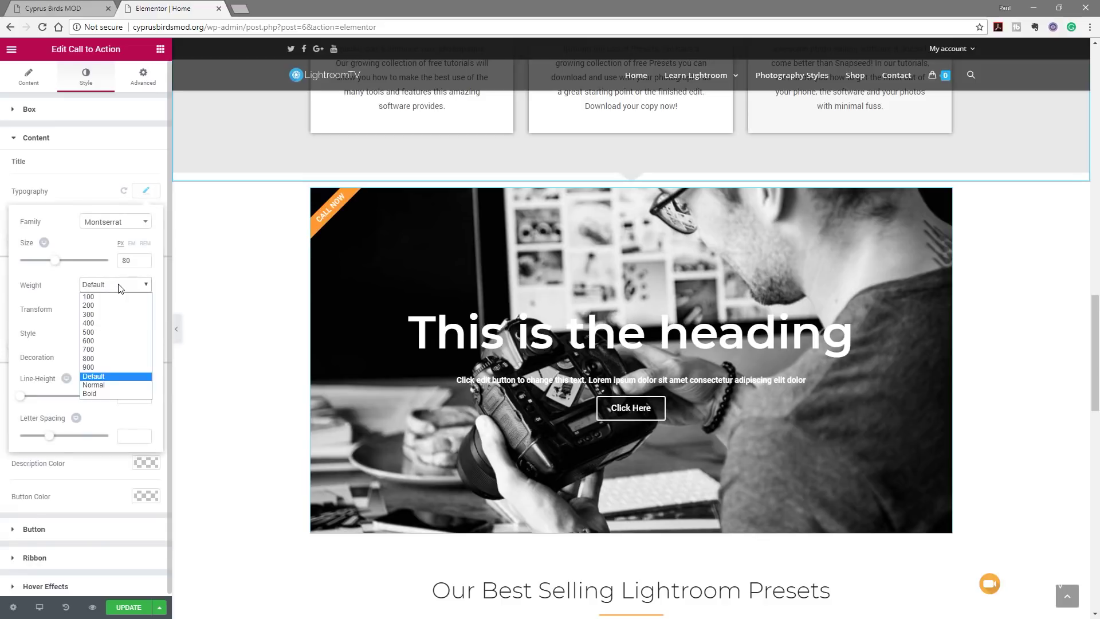
{"action": "left_click", "coordinate": [109, 343]}
{"action": "left_click", "coordinate": [118, 309]}
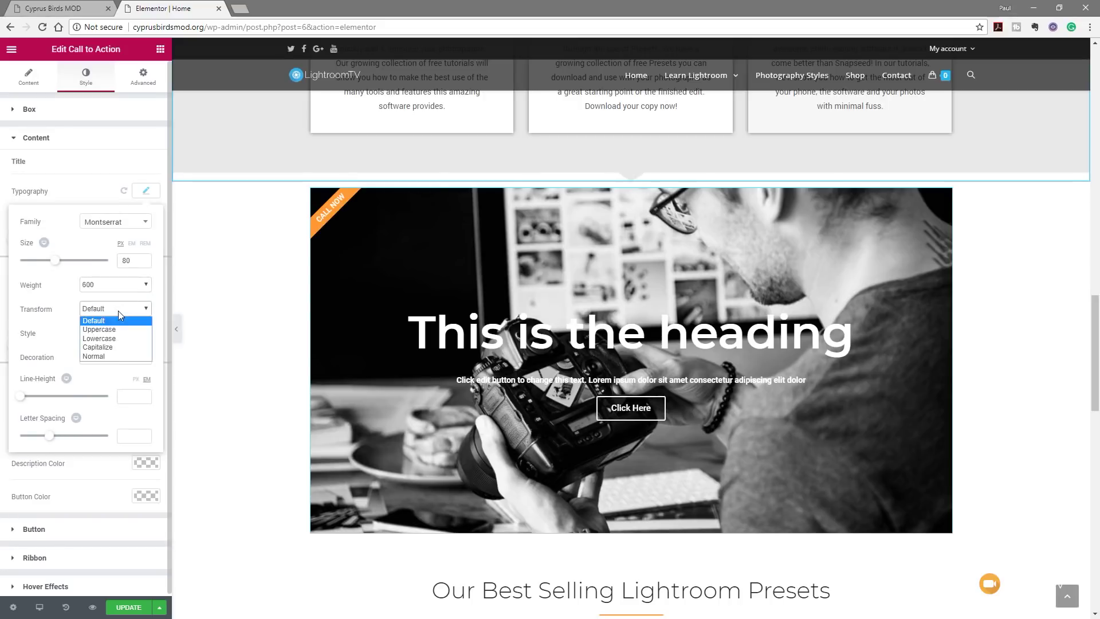
{"action": "left_click", "coordinate": [113, 328]}
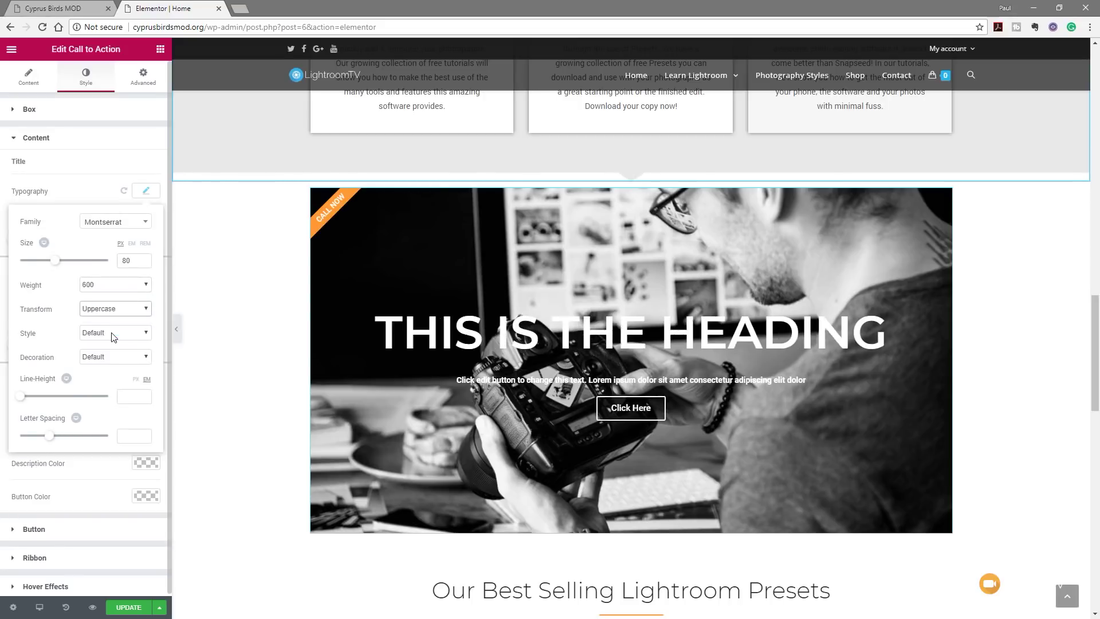
{"action": "left_click", "coordinate": [149, 194]}
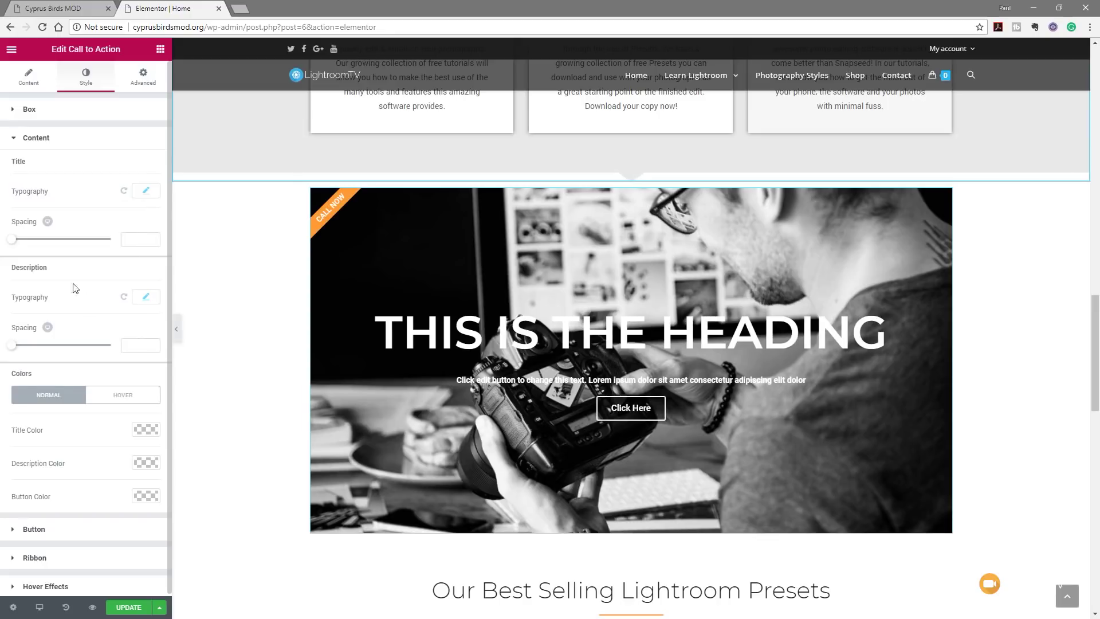
{"action": "left_click_drag", "start_coordinate": [9, 240], "coordinate": [30, 247]}
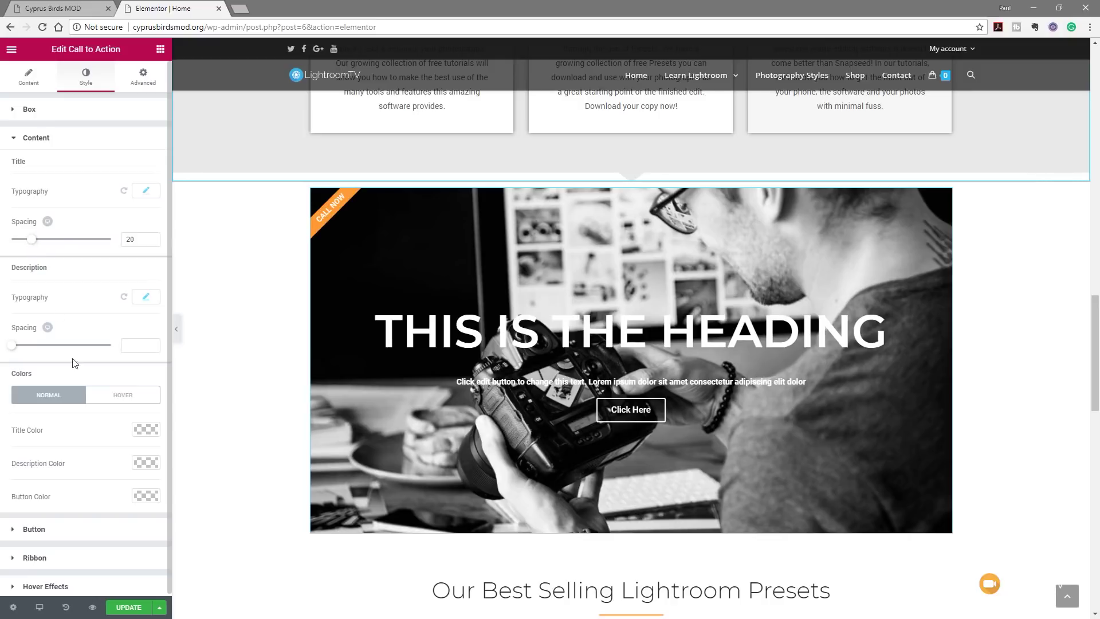
- Set the description's typography to a size of 29 px and a weight of 300
{"action": "left_click", "coordinate": [146, 296]}
{"action": "left_click_drag", "start_coordinate": [22, 370], "coordinate": [33, 368]}
{"action": "left_click", "coordinate": [105, 392]}
{"action": "left_click", "coordinate": [97, 428]}
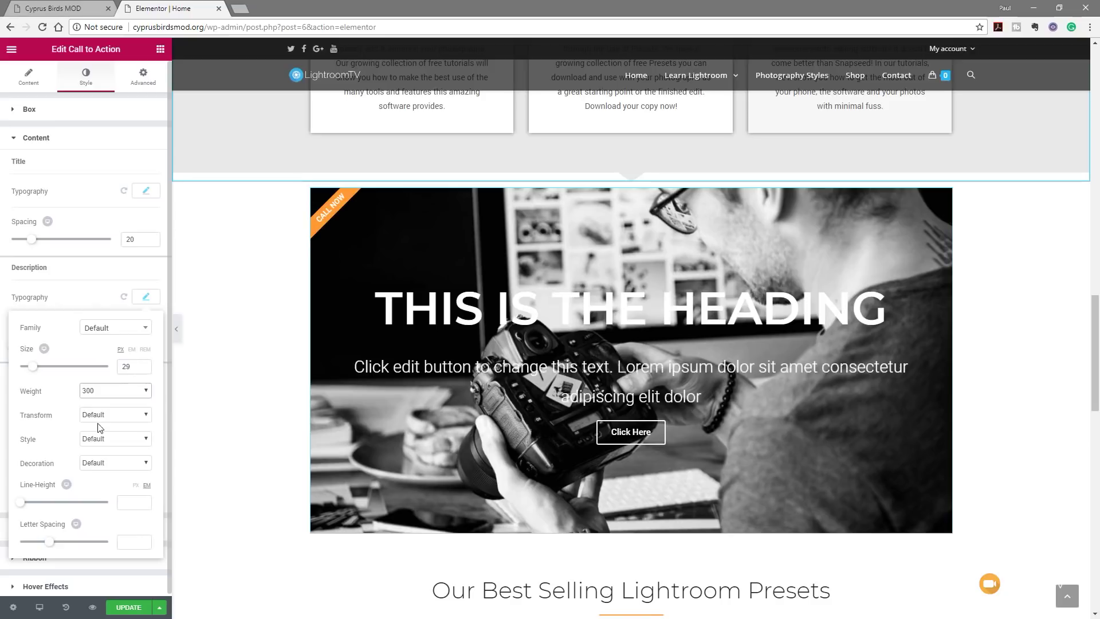
{"action": "left_click", "coordinate": [125, 367]}
{"action": "left_click", "coordinate": [84, 287]}
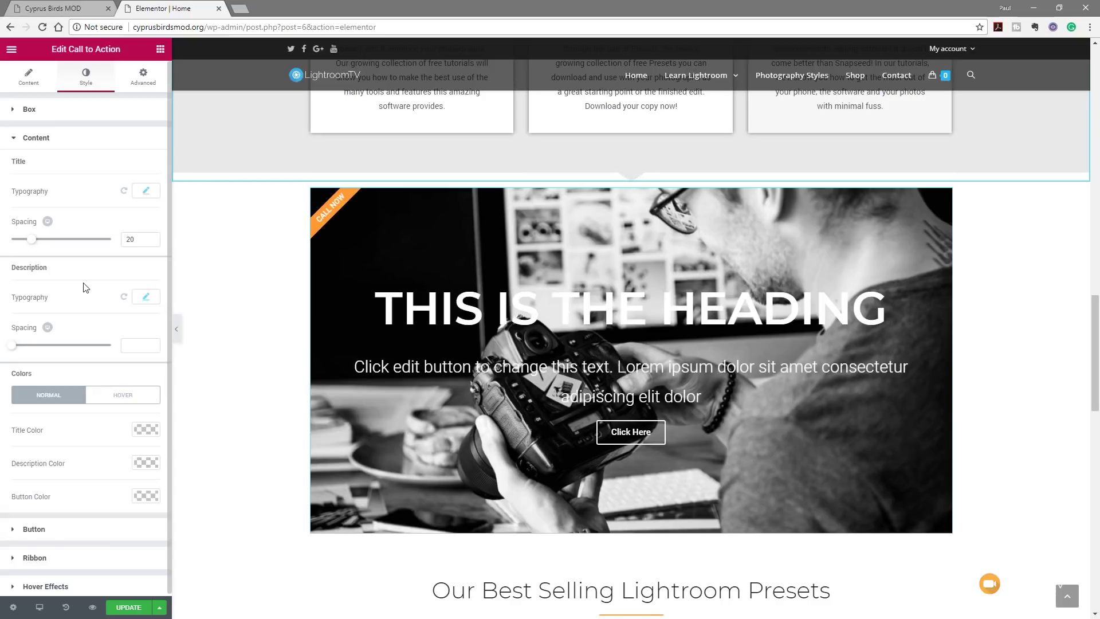
- Change the content hover animation in the widget's hover effects to Fade Out
{"action": "mouse_move", "coordinate": [702, 407]}
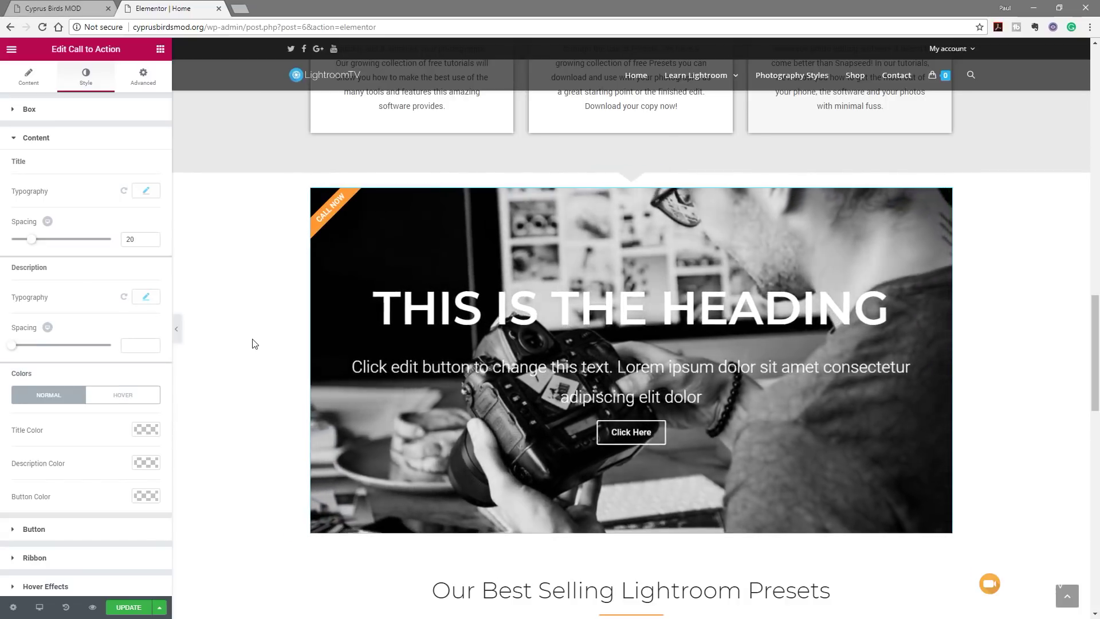
{"action": "scroll", "coordinate": [110, 456], "scroll_direction": "down", "scroll_amount": 1}
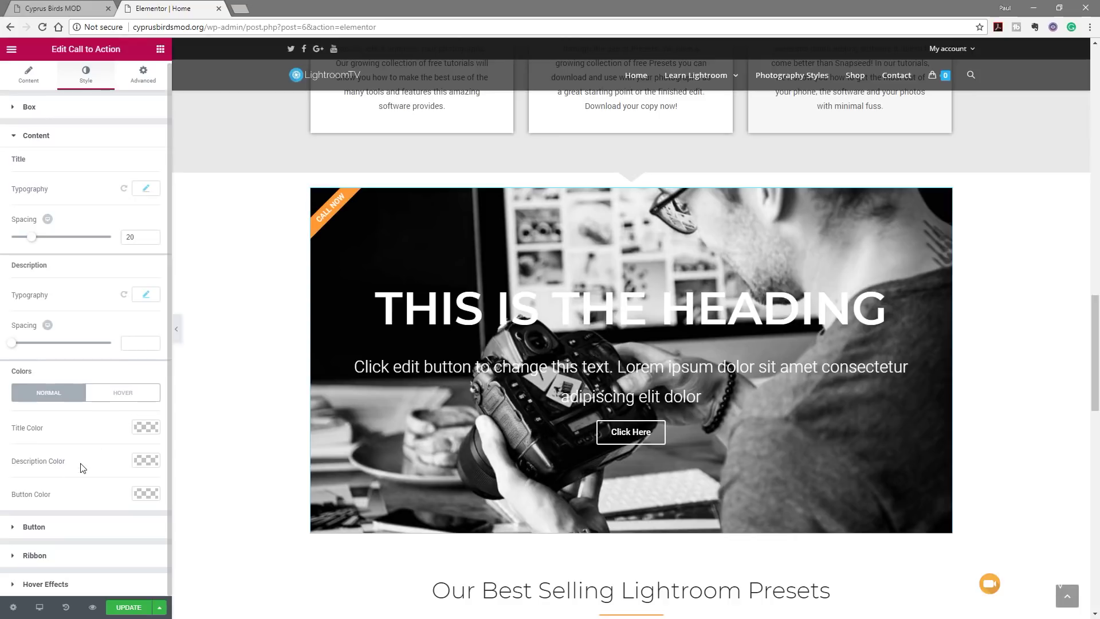
{"action": "left_click", "coordinate": [89, 587]}
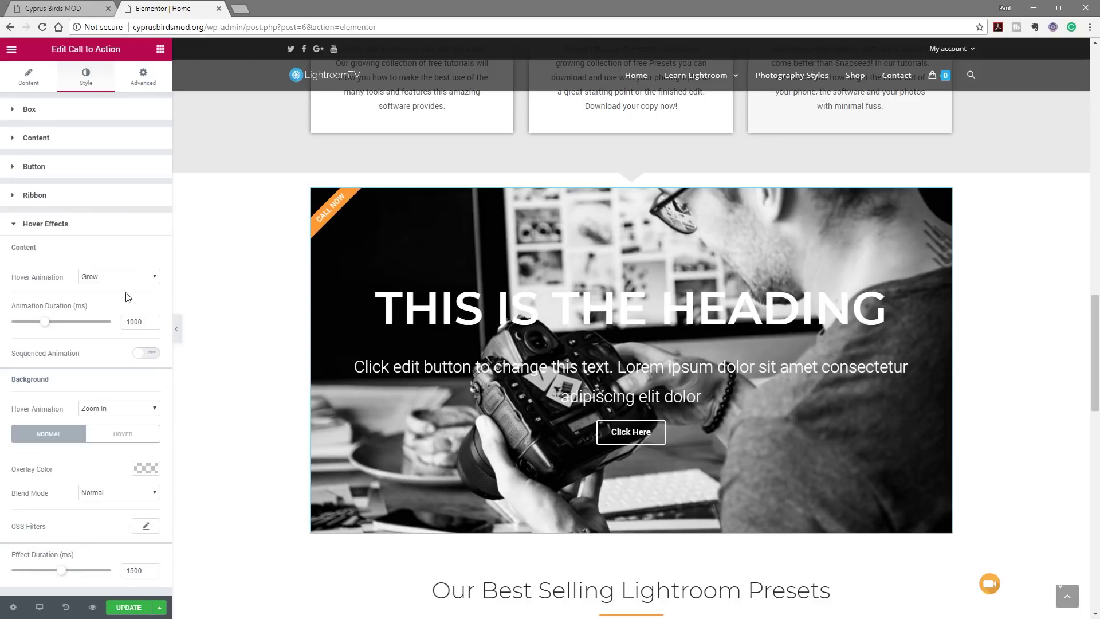
{"action": "left_click", "coordinate": [134, 277]}
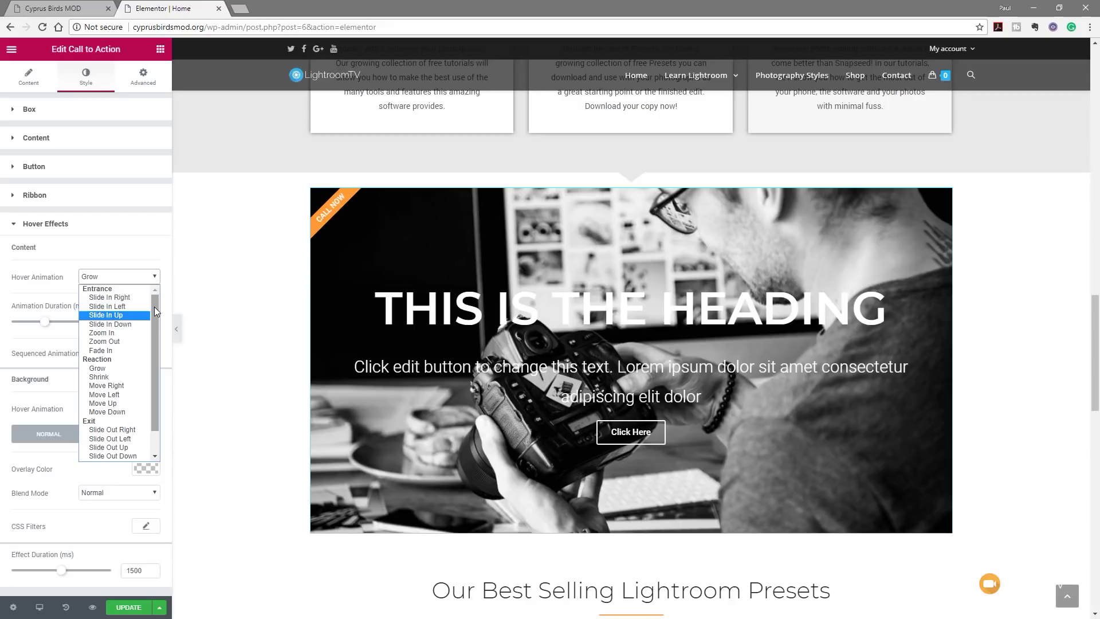
{"action": "scroll", "coordinate": [153, 306], "scroll_direction": "down", "scroll_amount": 1}
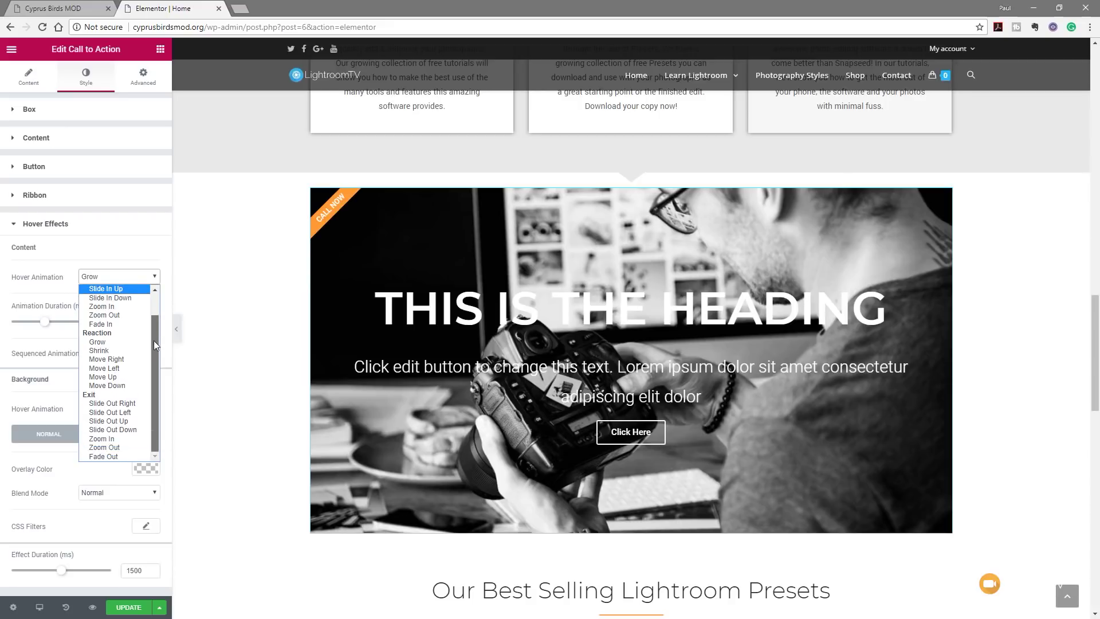
{"action": "left_click", "coordinate": [117, 453]}
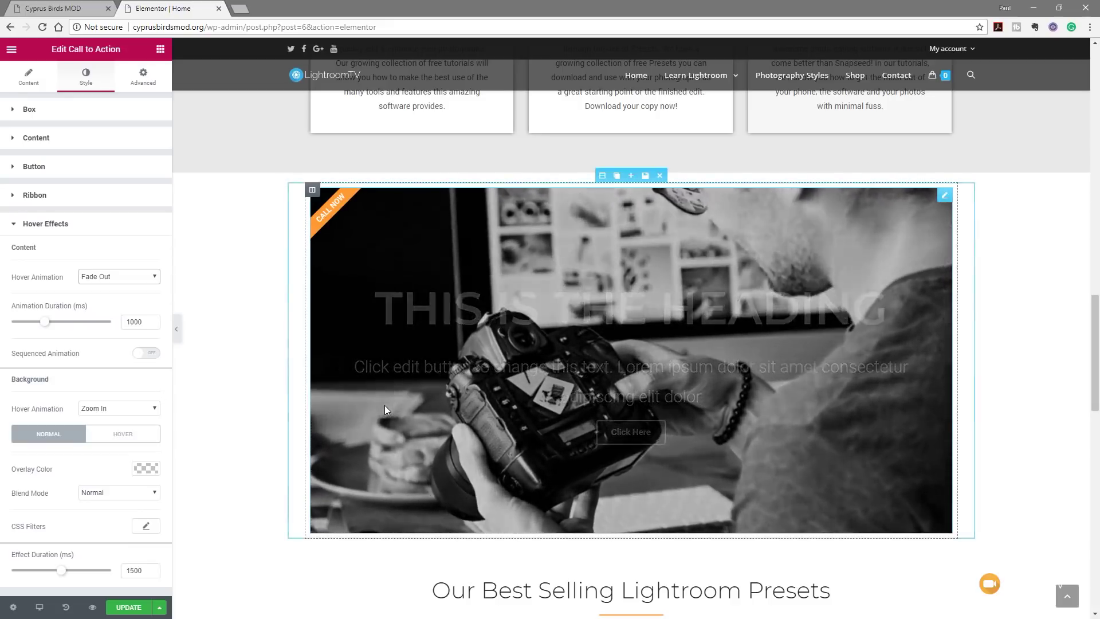
- Try a black background overlay at 0.84 opacity in the normal state, and switch the overlay color to the light blue preset
{"action": "left_click", "coordinate": [146, 468]}
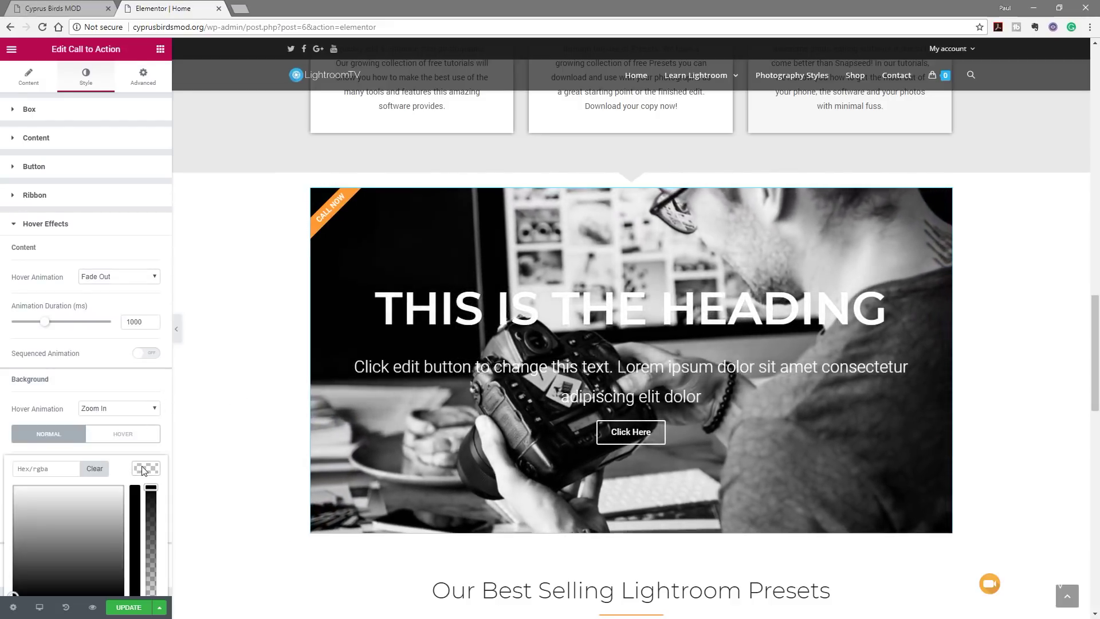
{"action": "scroll", "coordinate": [147, 515], "scroll_direction": "down", "scroll_amount": 1}
{"action": "left_click_drag", "start_coordinate": [150, 509], "coordinate": [151, 520]}
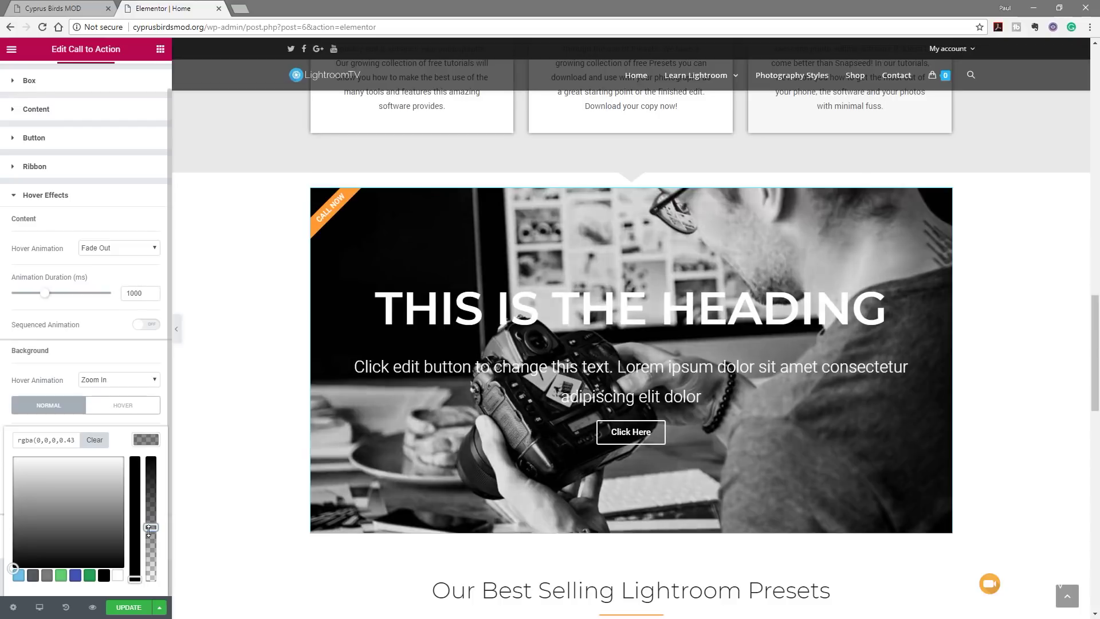
{"action": "left_click_drag", "start_coordinate": [137, 576], "coordinate": [150, 499]}
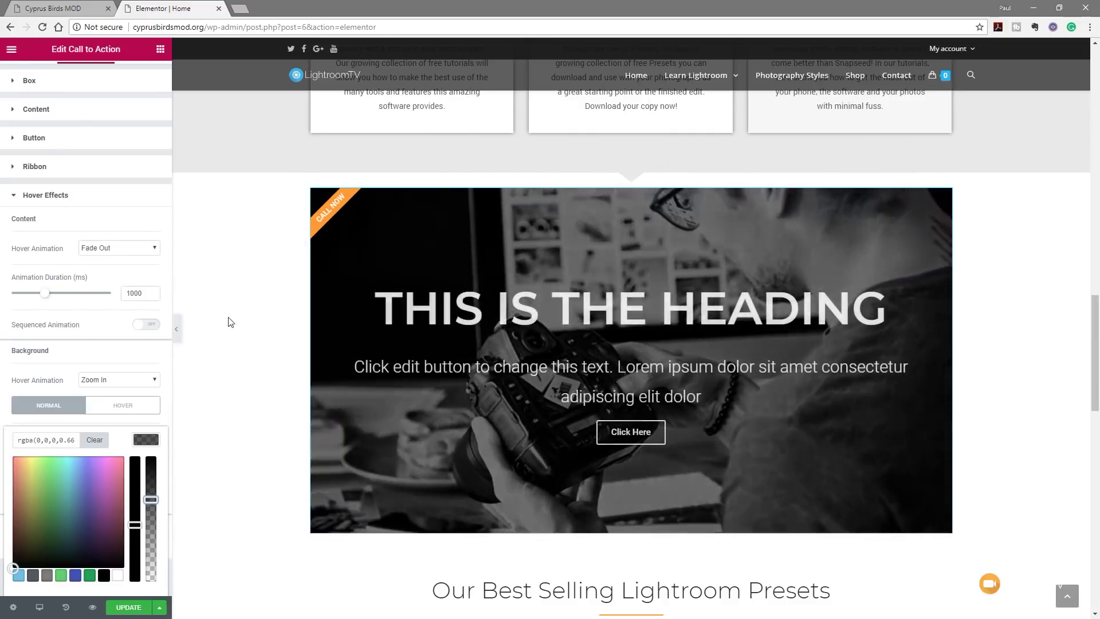
{"action": "left_click_drag", "start_coordinate": [151, 499], "coordinate": [153, 478]}
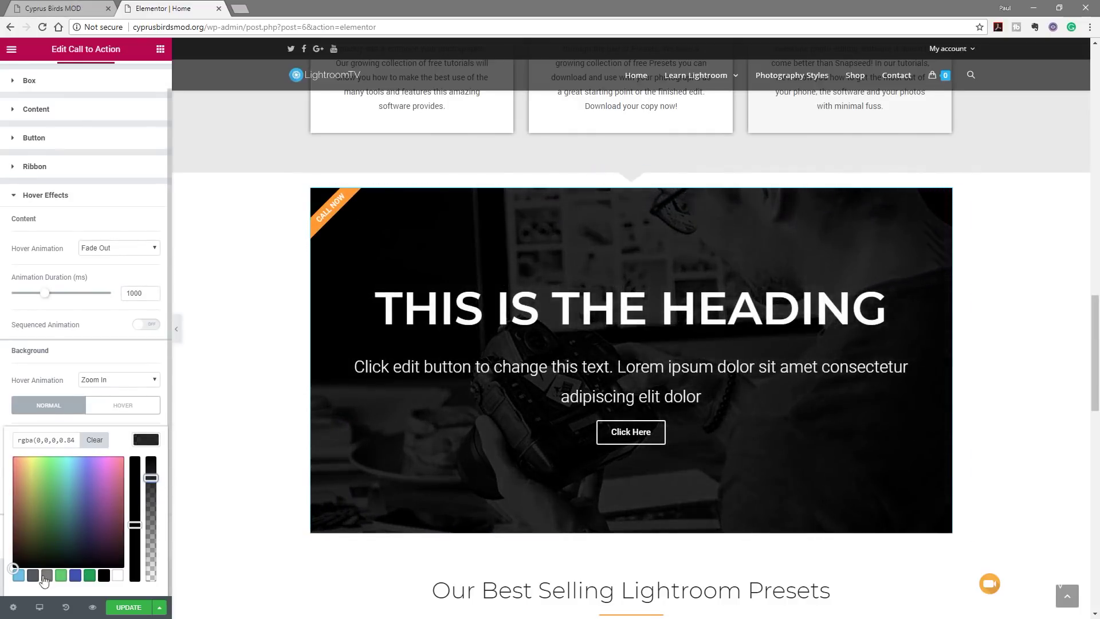
{"action": "left_click", "coordinate": [18, 575]}
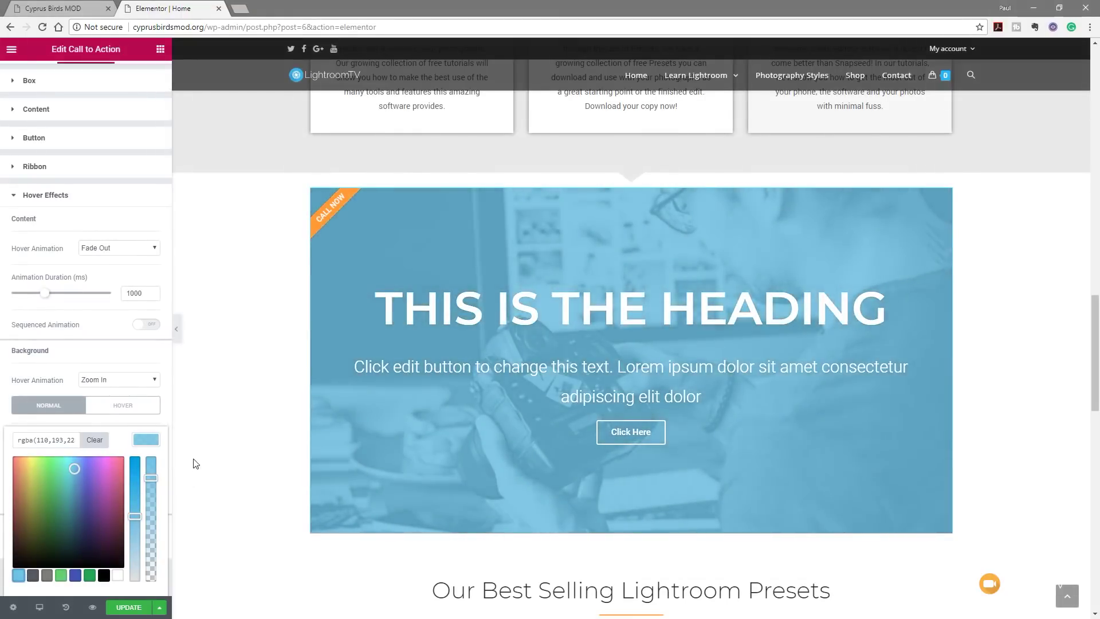
{"action": "left_click", "coordinate": [150, 435]}
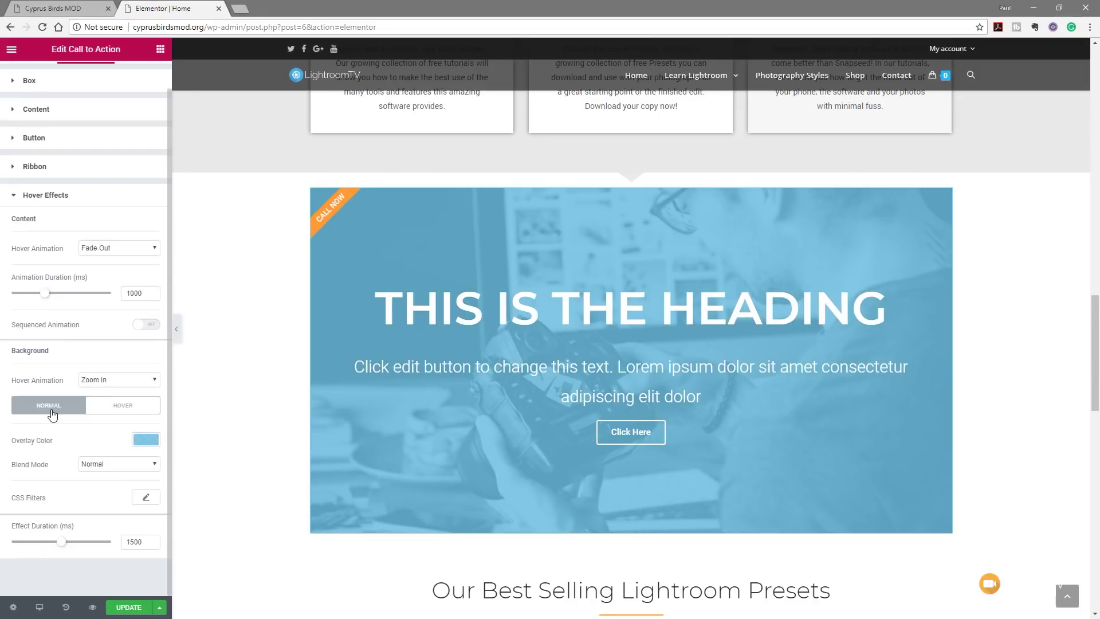
- Try a background effect duration of 572 ms, settle on 2314 ms, and leave the widget's settings
{"action": "mouse_move", "coordinate": [357, 387]}
{"action": "left_click_drag", "start_coordinate": [61, 542], "coordinate": [30, 573]}
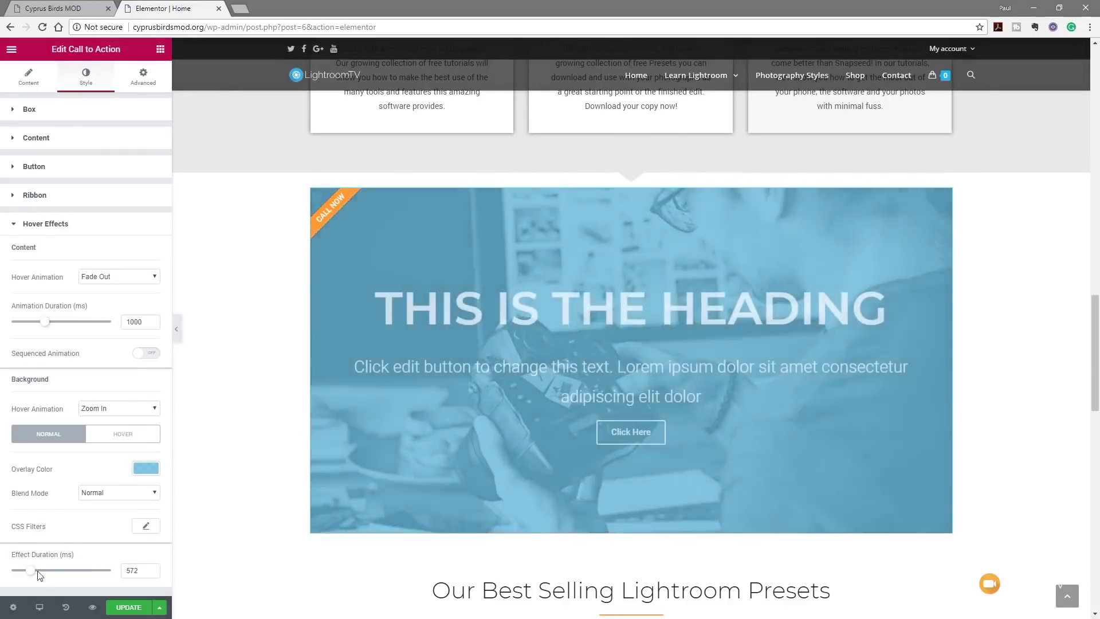
{"action": "left_click_drag", "start_coordinate": [30, 571], "coordinate": [90, 574]}
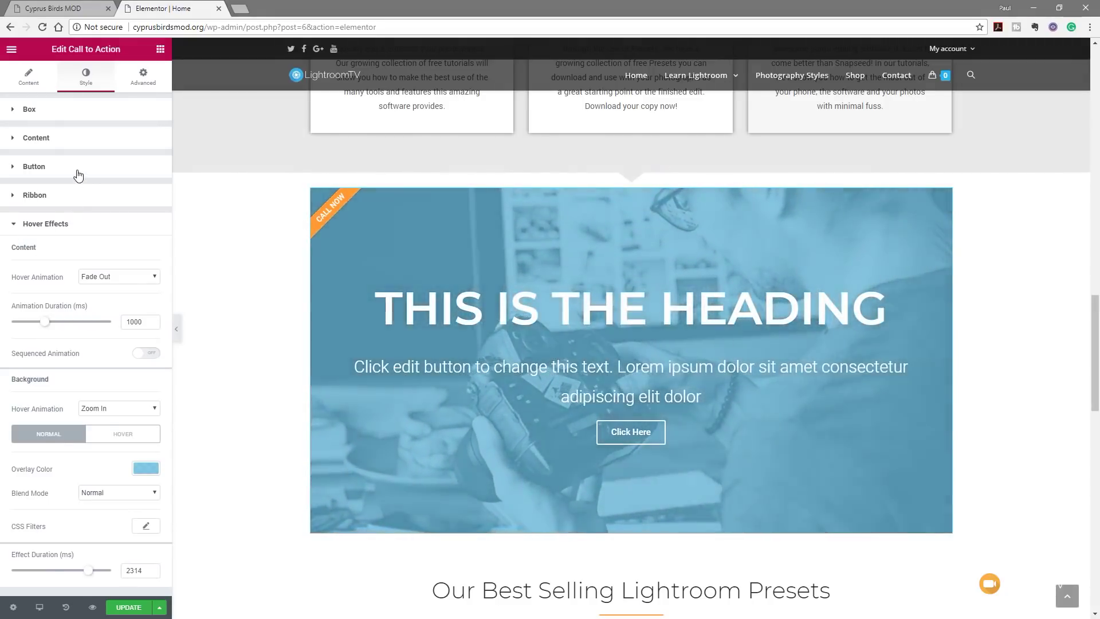
{"action": "left_click", "coordinate": [235, 400]}
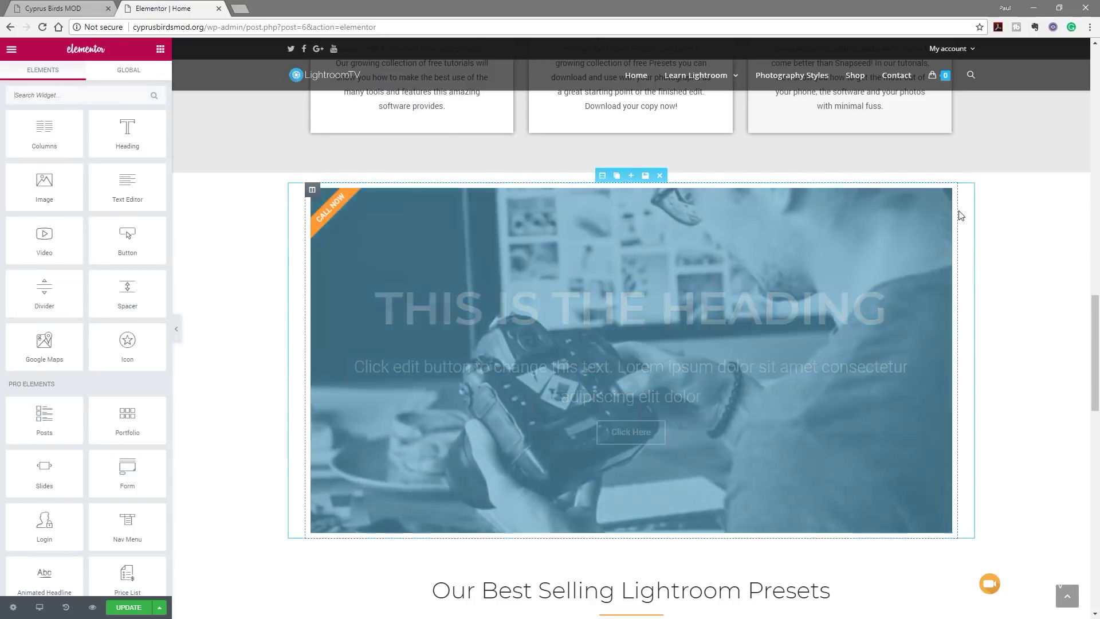
- Reopen the Call to Action widget's settings and change its skin to Classic with the image layout set to Left
{"action": "left_click", "coordinate": [942, 196]}
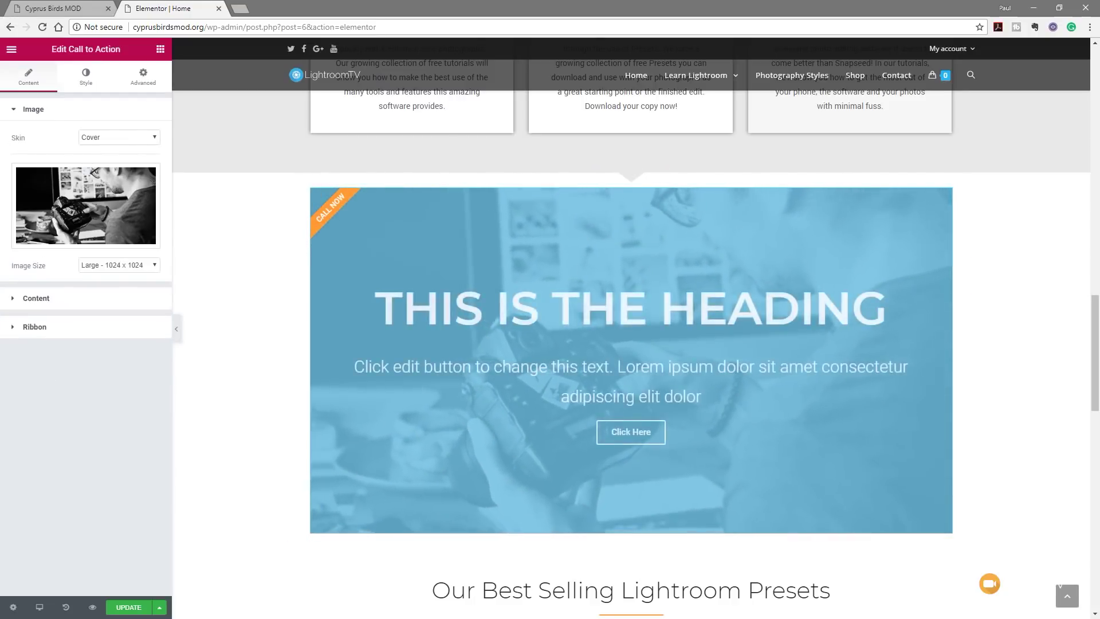
{"action": "left_click", "coordinate": [96, 137]}
{"action": "left_click", "coordinate": [93, 150]}
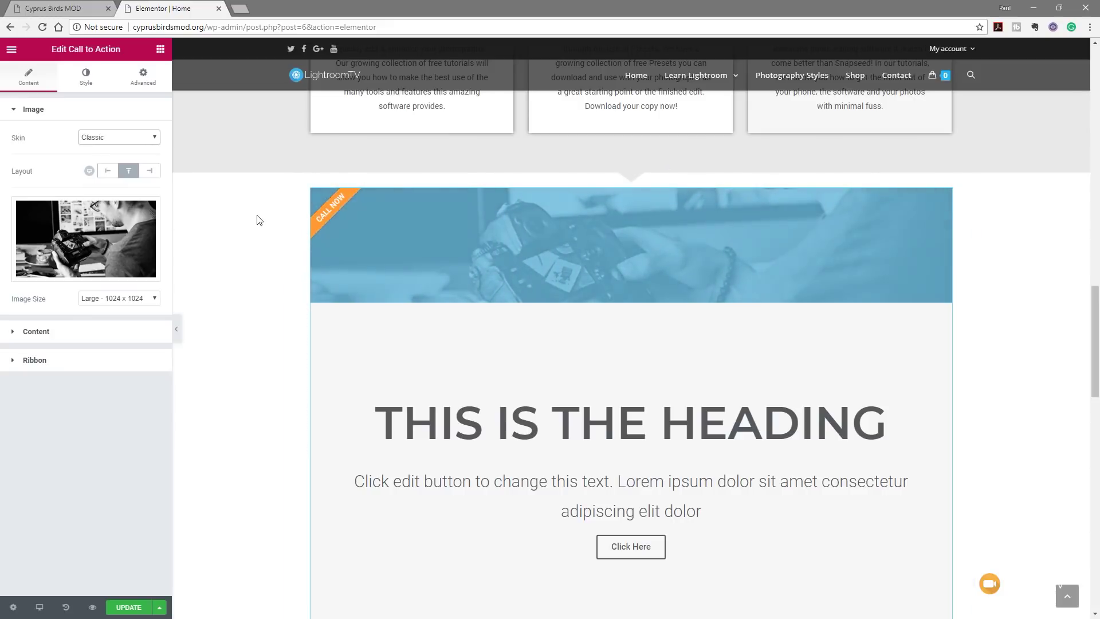
{"action": "left_click", "coordinate": [113, 178]}
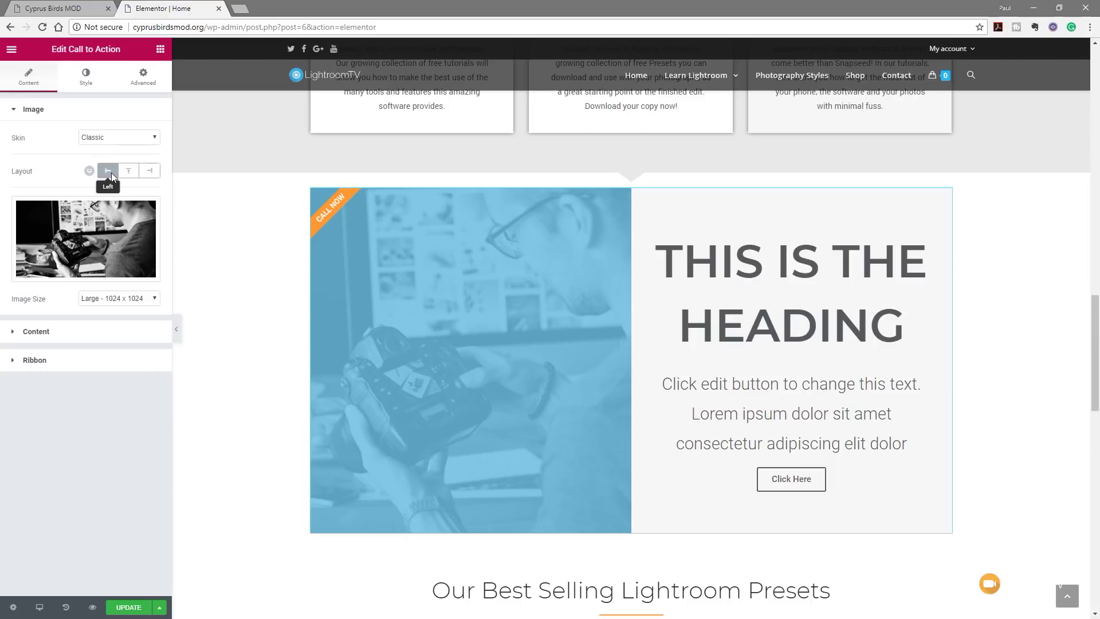
- Reduce the minimum height of the Call to Action box to 344 px and align its content to the left
{"action": "left_click", "coordinate": [90, 82]}
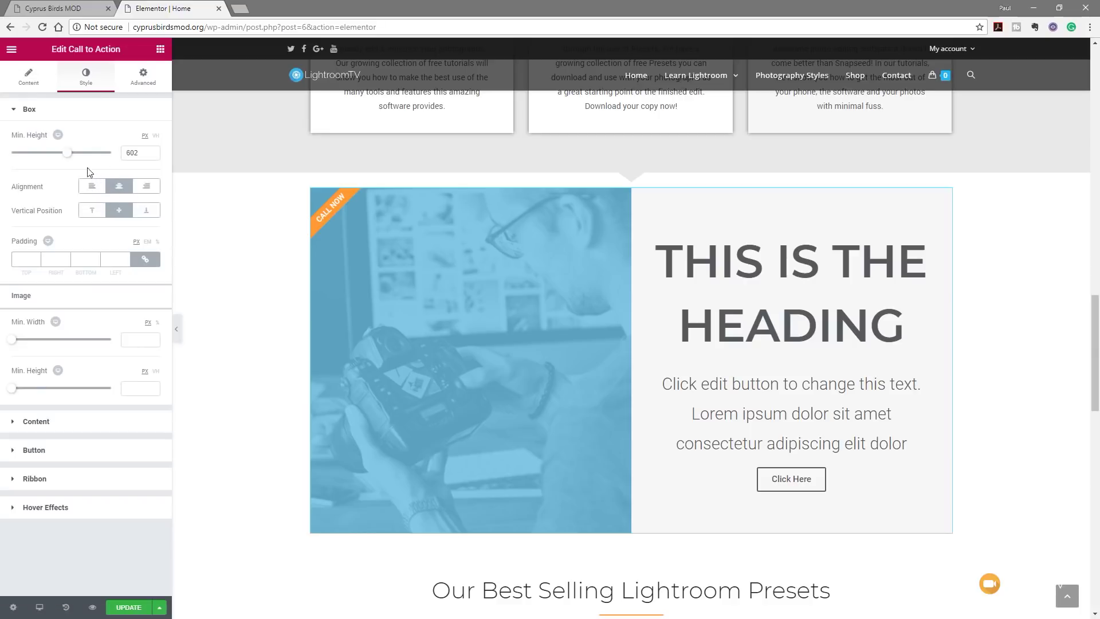
{"action": "left_click_drag", "start_coordinate": [69, 162], "coordinate": [42, 163]}
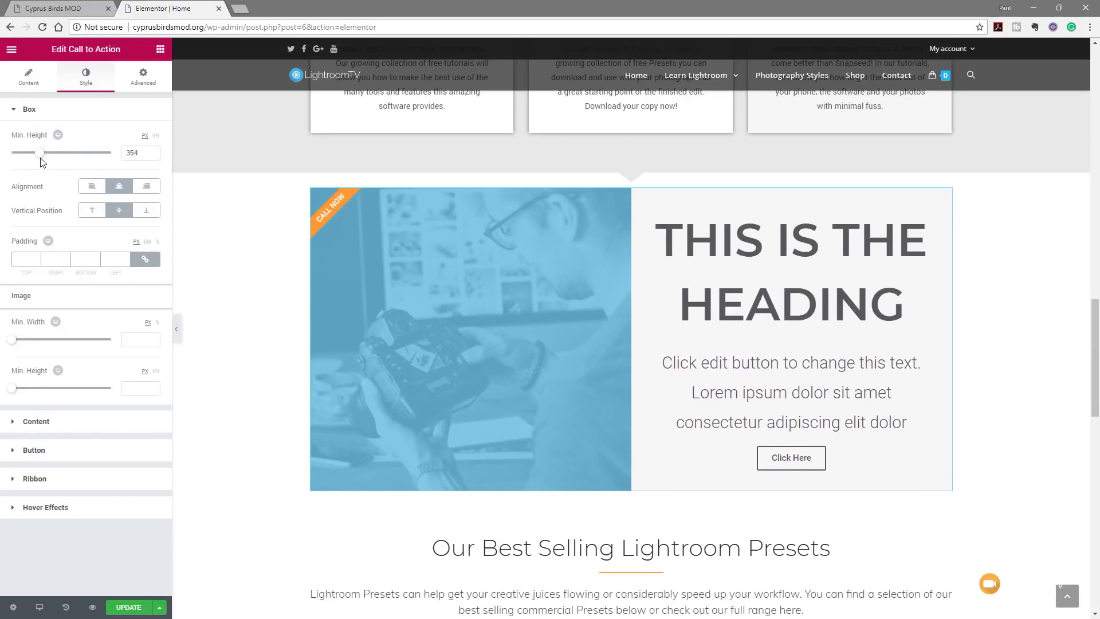
{"action": "left_click", "coordinate": [93, 187]}
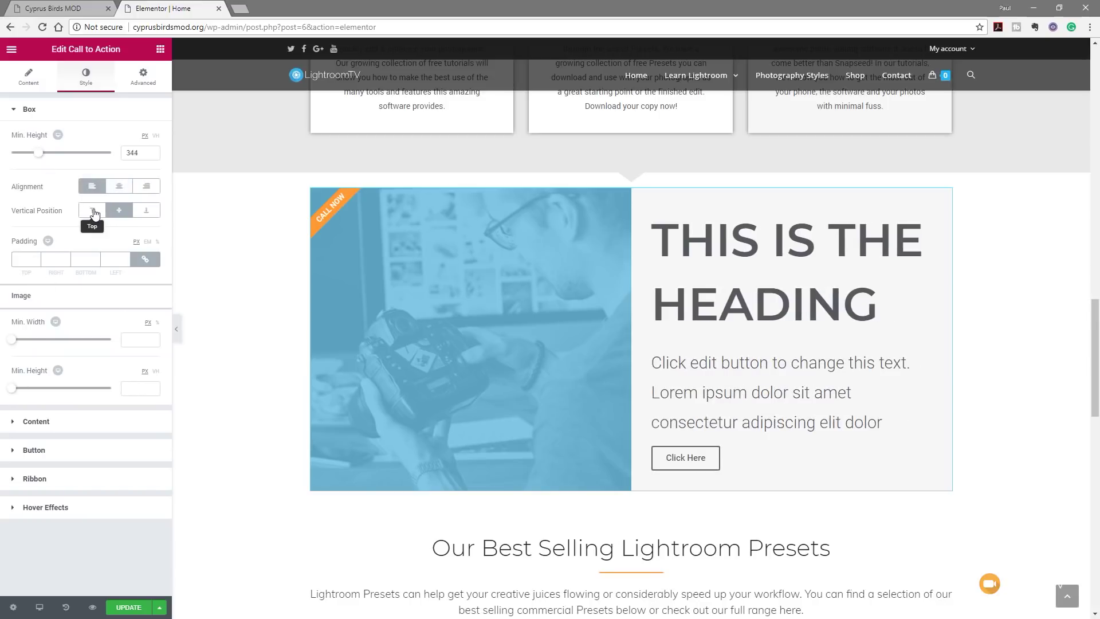
- Raise the box's minimum height to 820 px and try the Top and Bottom vertical positions, settling on Middle
{"action": "left_click", "coordinate": [95, 213]}
{"action": "left_click", "coordinate": [108, 213]}
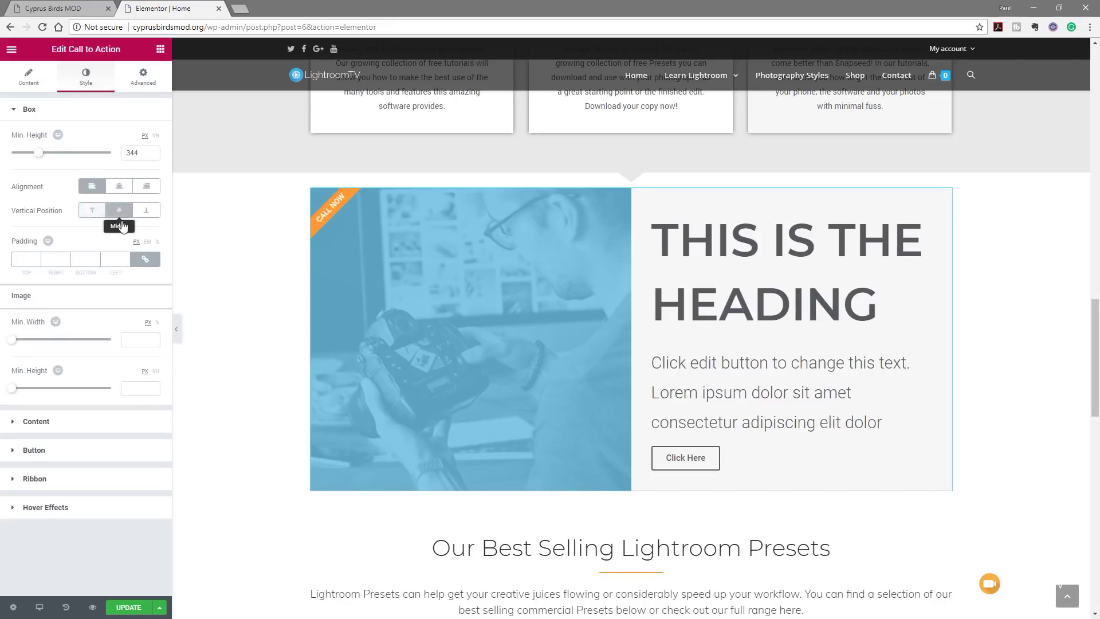
{"action": "left_click_drag", "start_coordinate": [39, 153], "coordinate": [99, 157]}
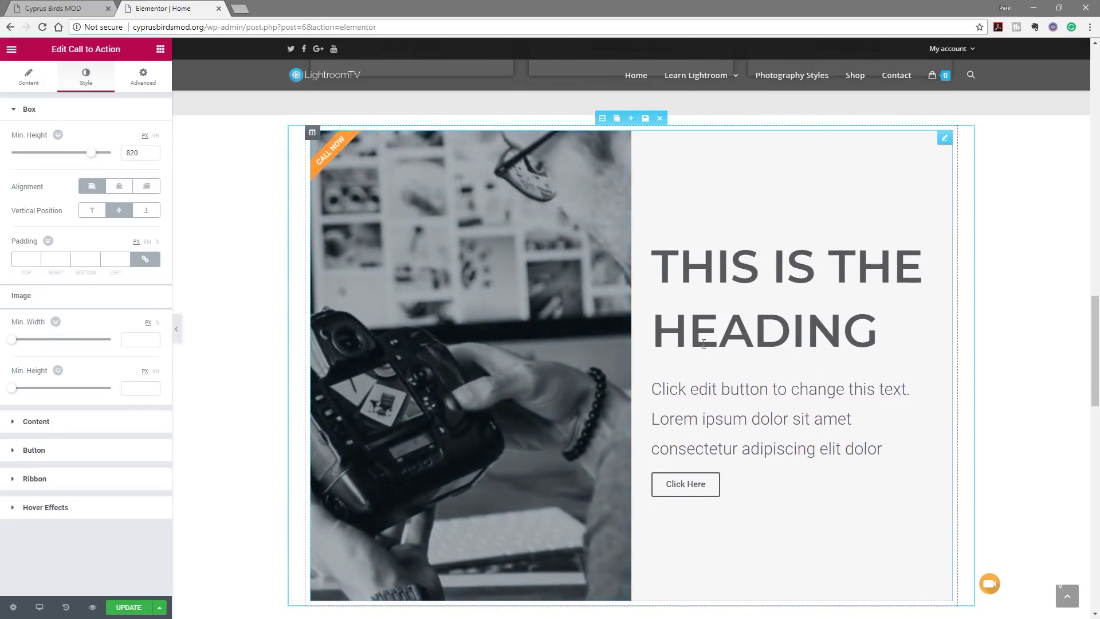
{"action": "left_click", "coordinate": [92, 210]}
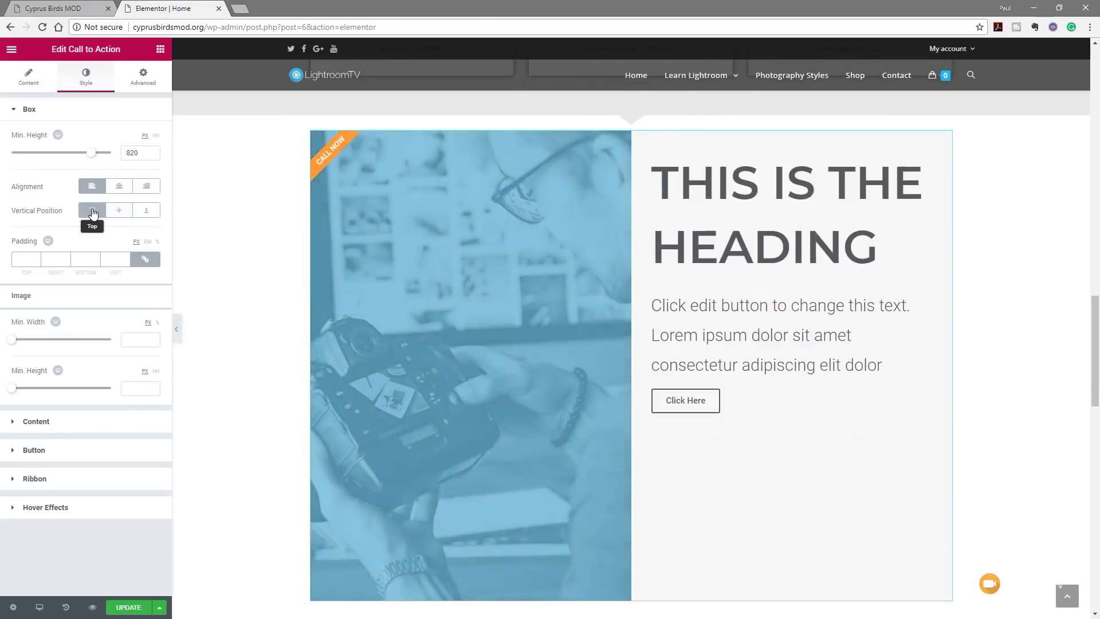
{"action": "left_click", "coordinate": [147, 210]}
{"action": "left_click", "coordinate": [120, 212]}
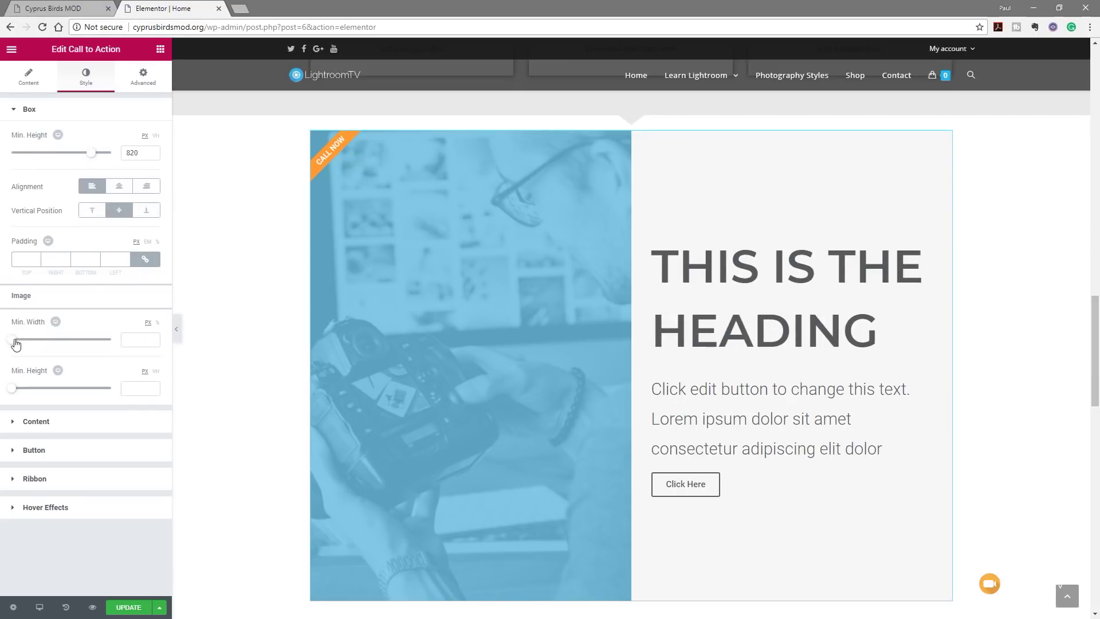
- Try a 500 px minimum width for the image, and switch it to a percentage-based minimum width of 70%
{"action": "left_click_drag", "start_coordinate": [14, 347], "coordinate": [128, 344]}
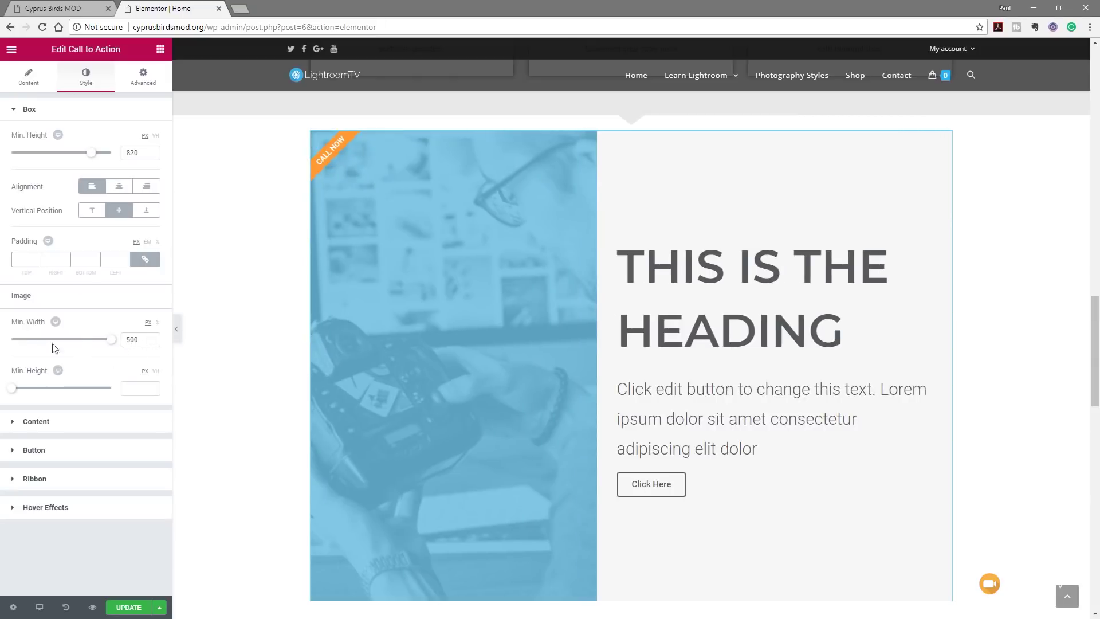
{"action": "mouse_move", "coordinate": [107, 342]}
{"action": "left_mouse_down"}
{"action": "mouse_move", "coordinate": [63, 346]}
{"action": "mouse_move", "coordinate": [117, 346]}
{"action": "left_mouse_up"}
{"action": "left_click", "coordinate": [157, 323]}
{"action": "left_click_drag", "start_coordinate": [13, 345], "coordinate": [82, 344]}
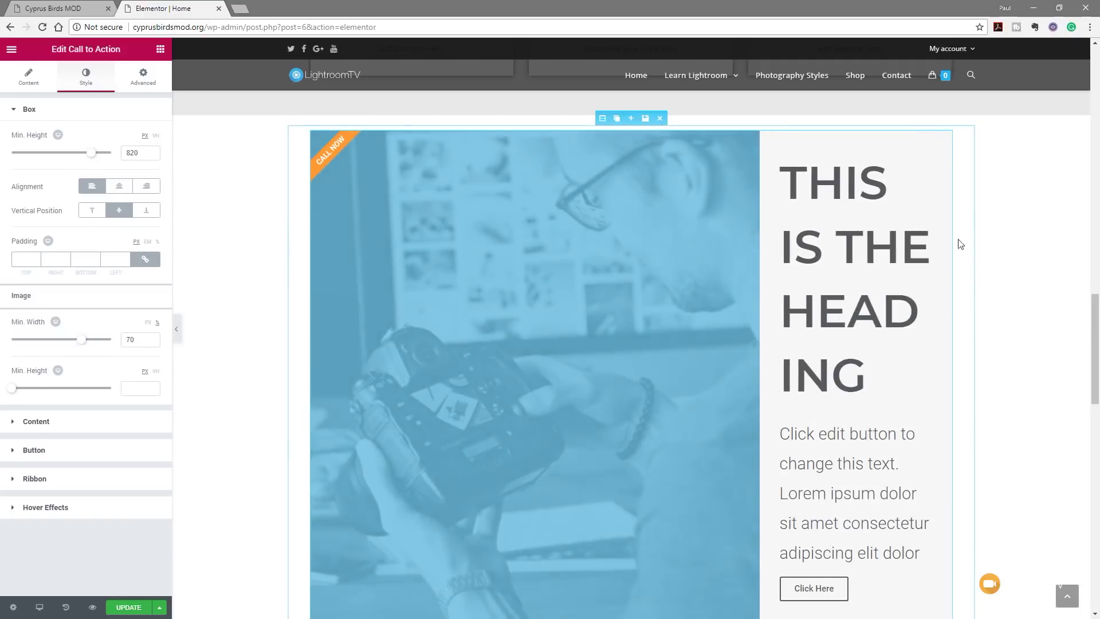